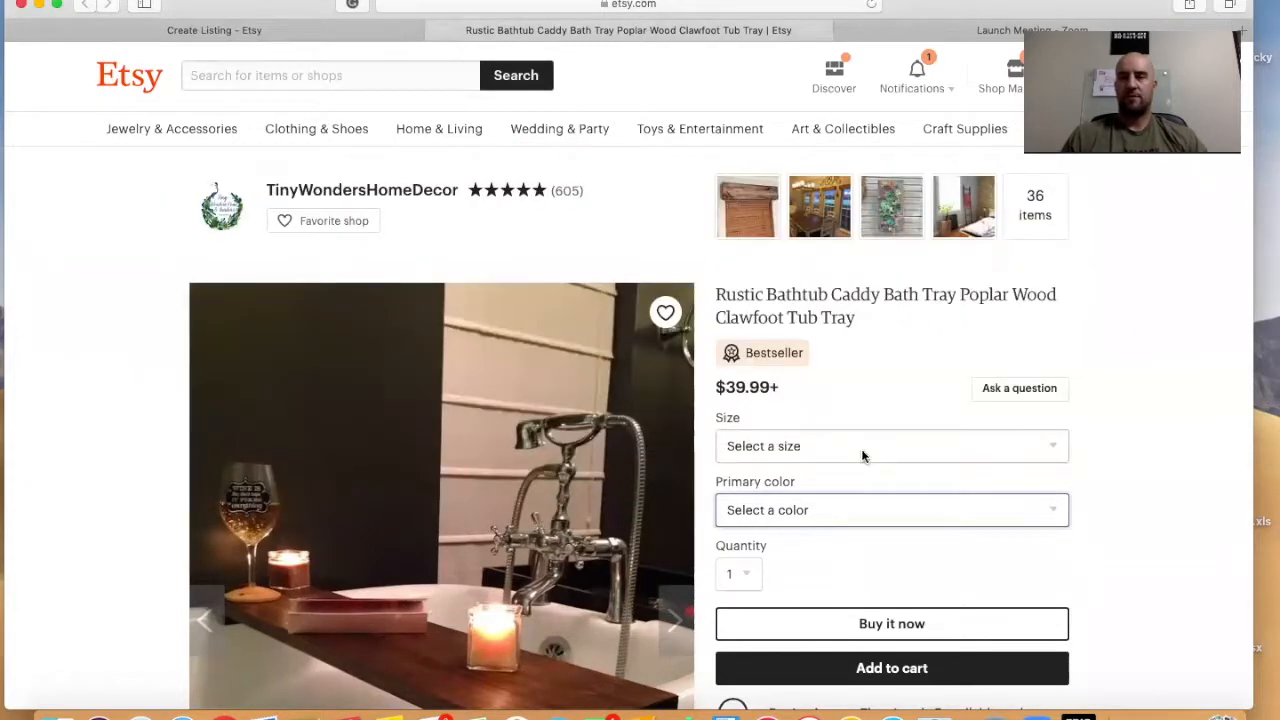
Examine the size and primary color choices offered to buyers on the rustic bathtub caddy listing
left_click(863, 450)
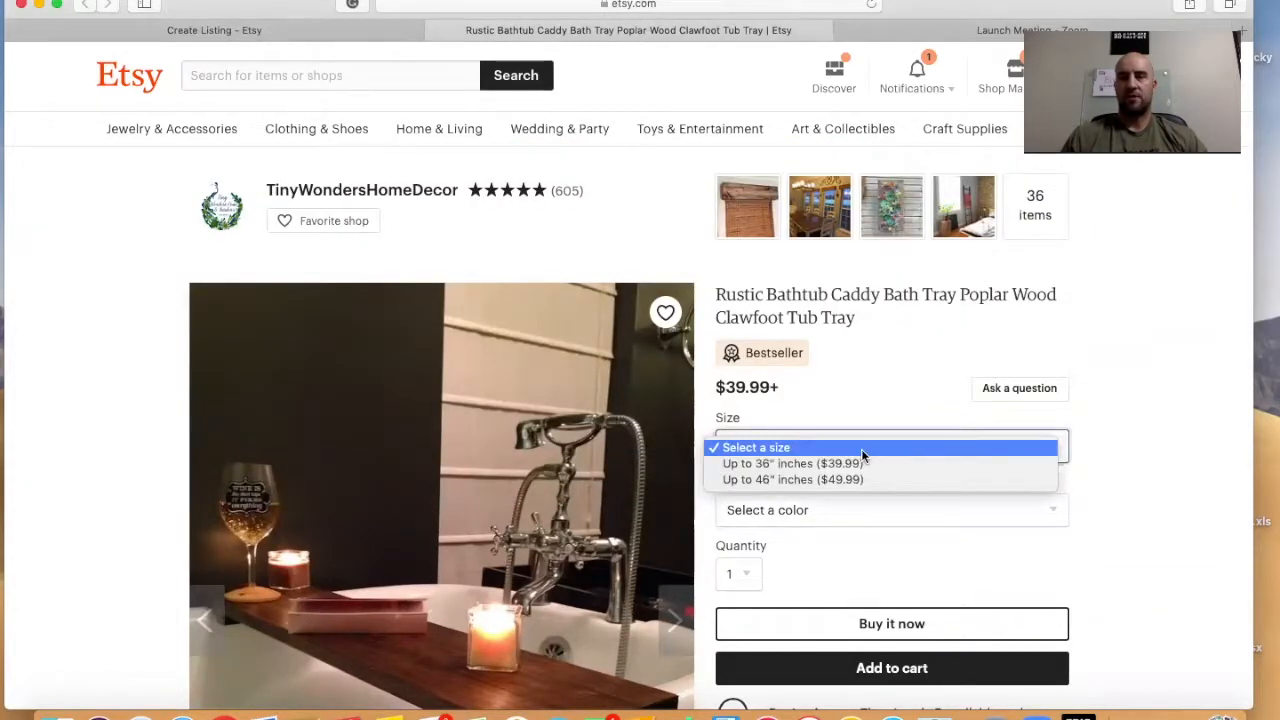
left_click(997, 521)
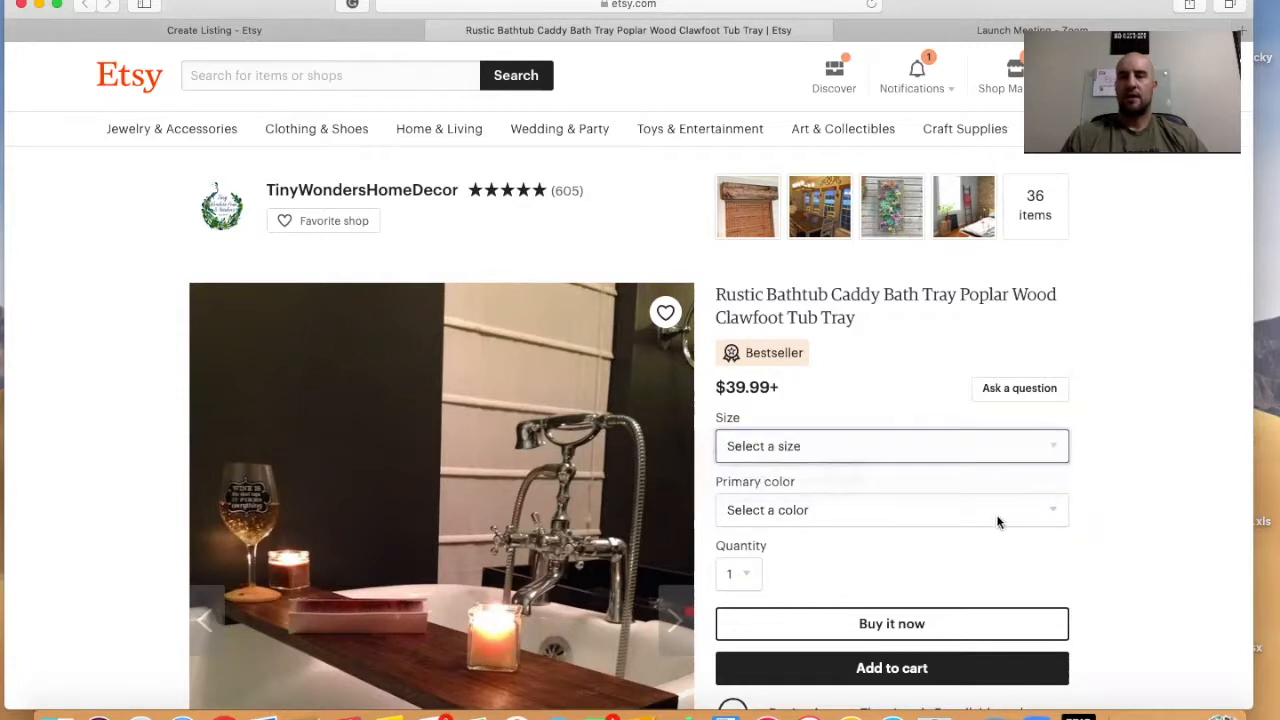
left_click(990, 512)
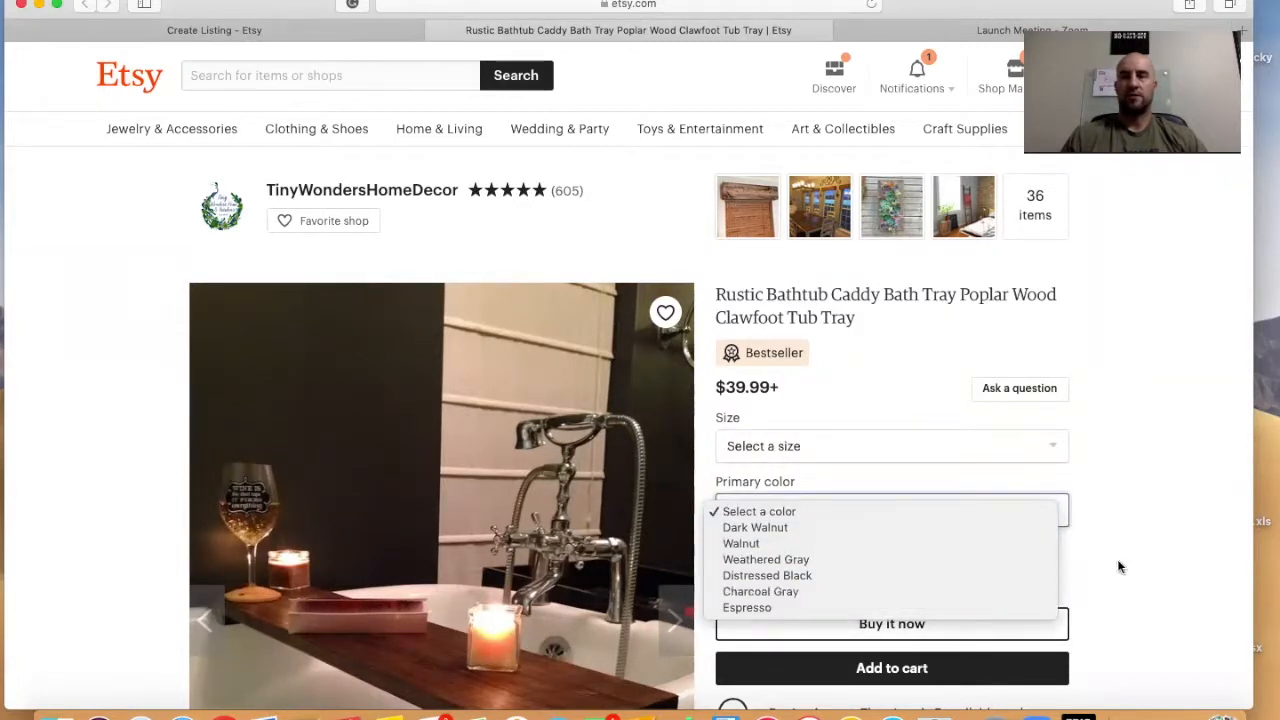
Switch to the Create Listing page, review its fields from the listing details to the Variations section, and start adding variations
left_click(223, 33)
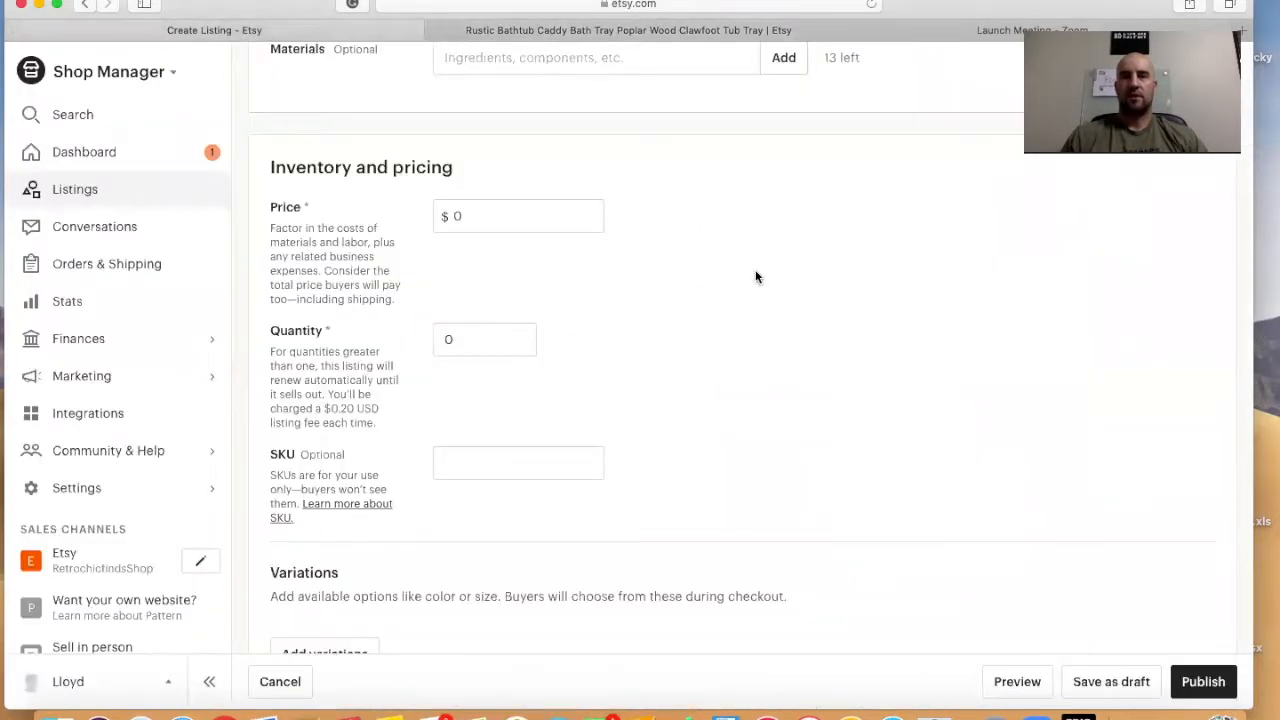
scroll(756, 277, "up", 5)
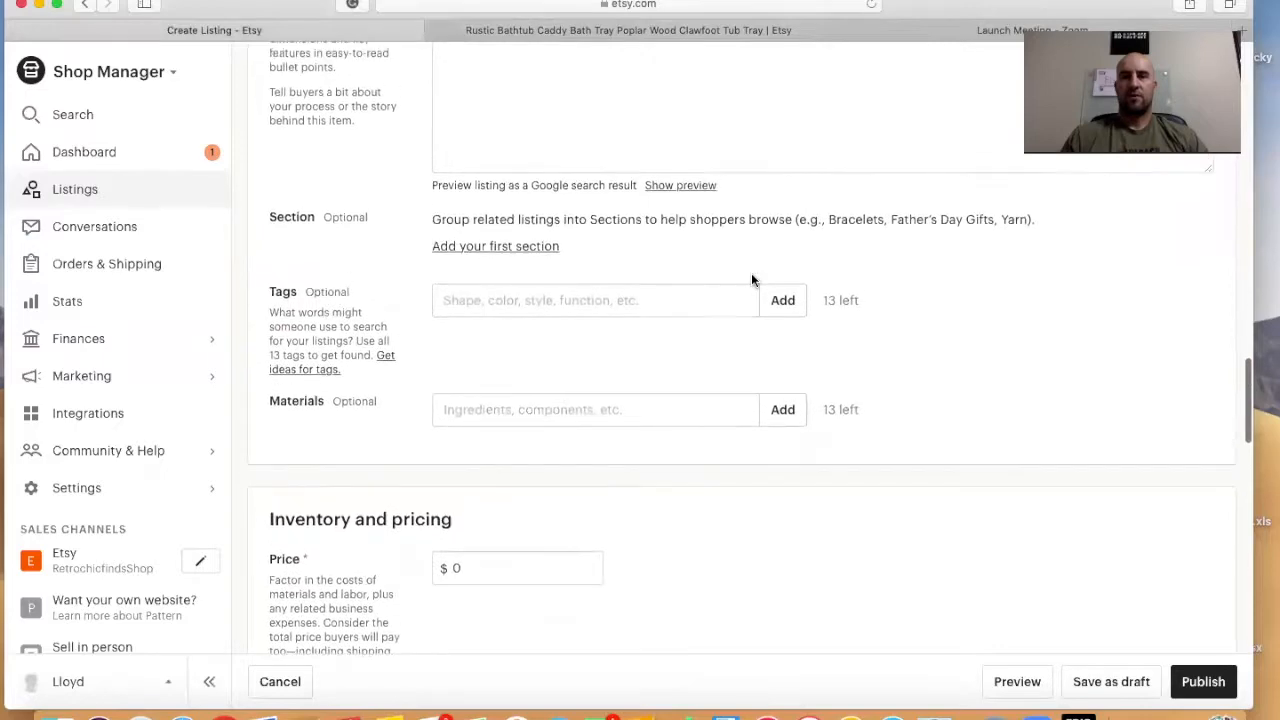
scroll(753, 280, "up", 10)
scroll(753, 280, "up", 10)
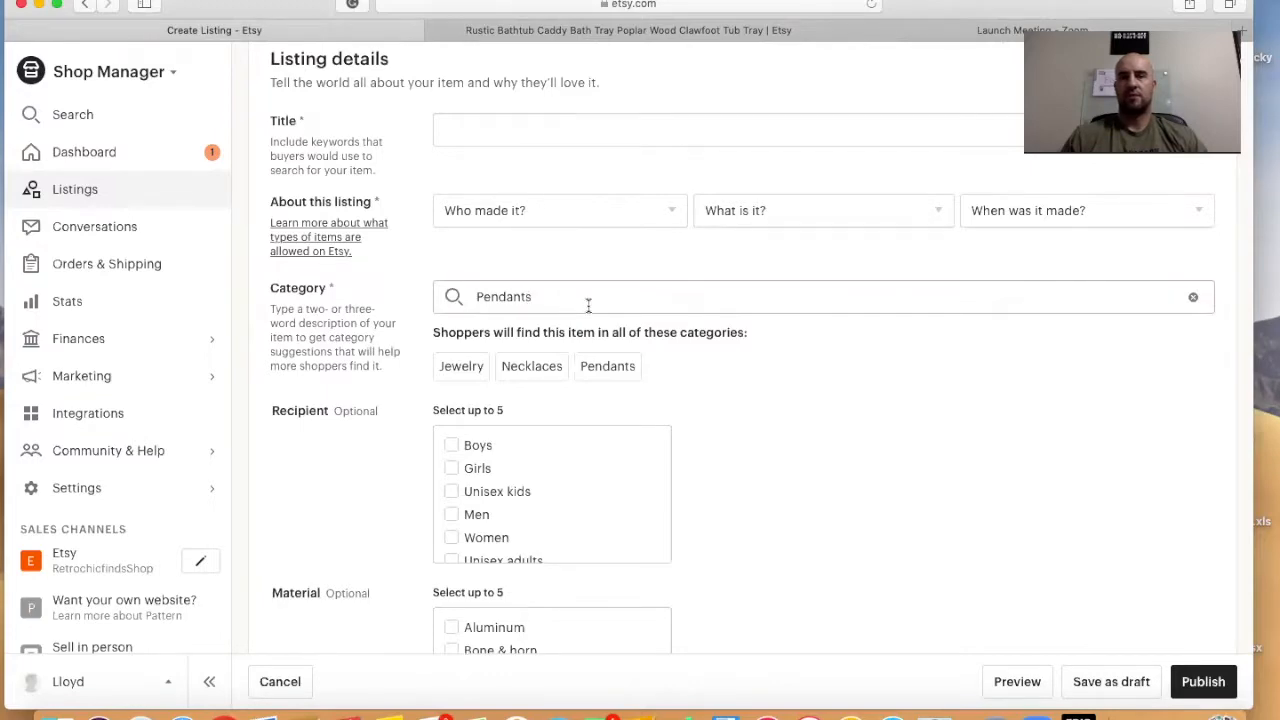
scroll(590, 307, "down", 5)
scroll(597, 309, "down", 10)
scroll(752, 377, "down", 2)
scroll(752, 377, "down", 15)
scroll(748, 374, "down", 2)
scroll(734, 376, "down", 12)
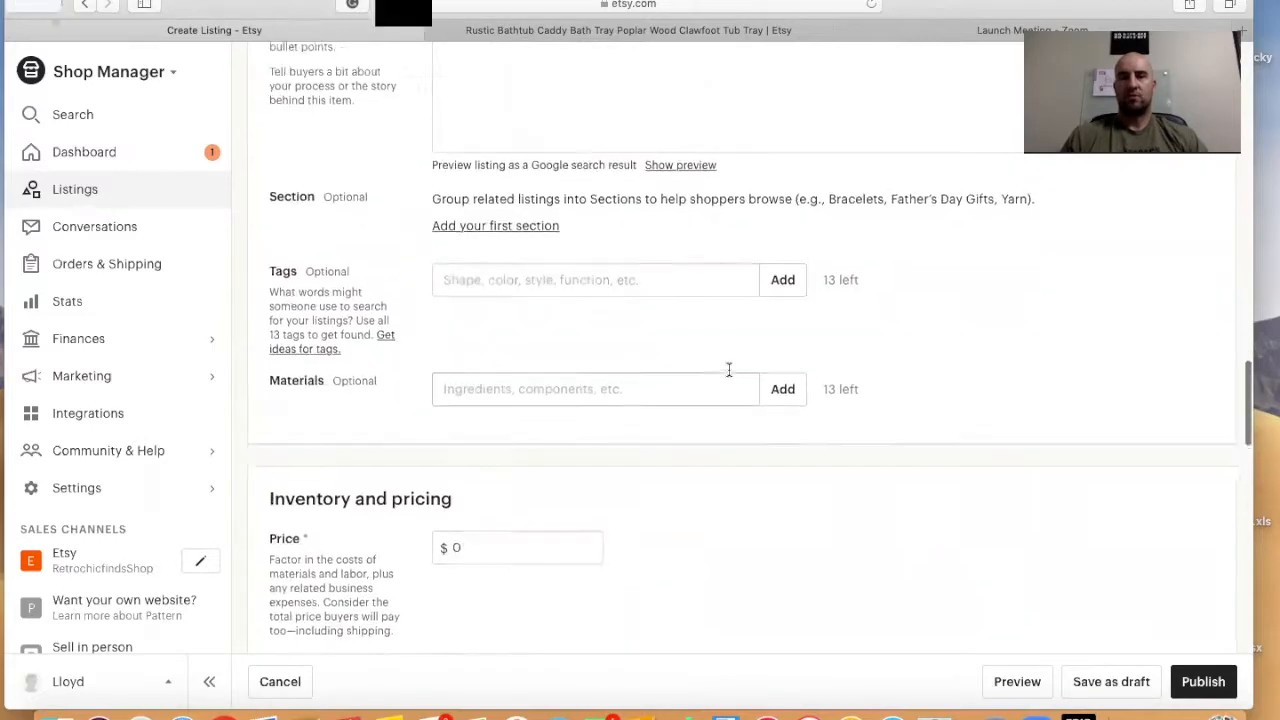
scroll(733, 375, "down", 4)
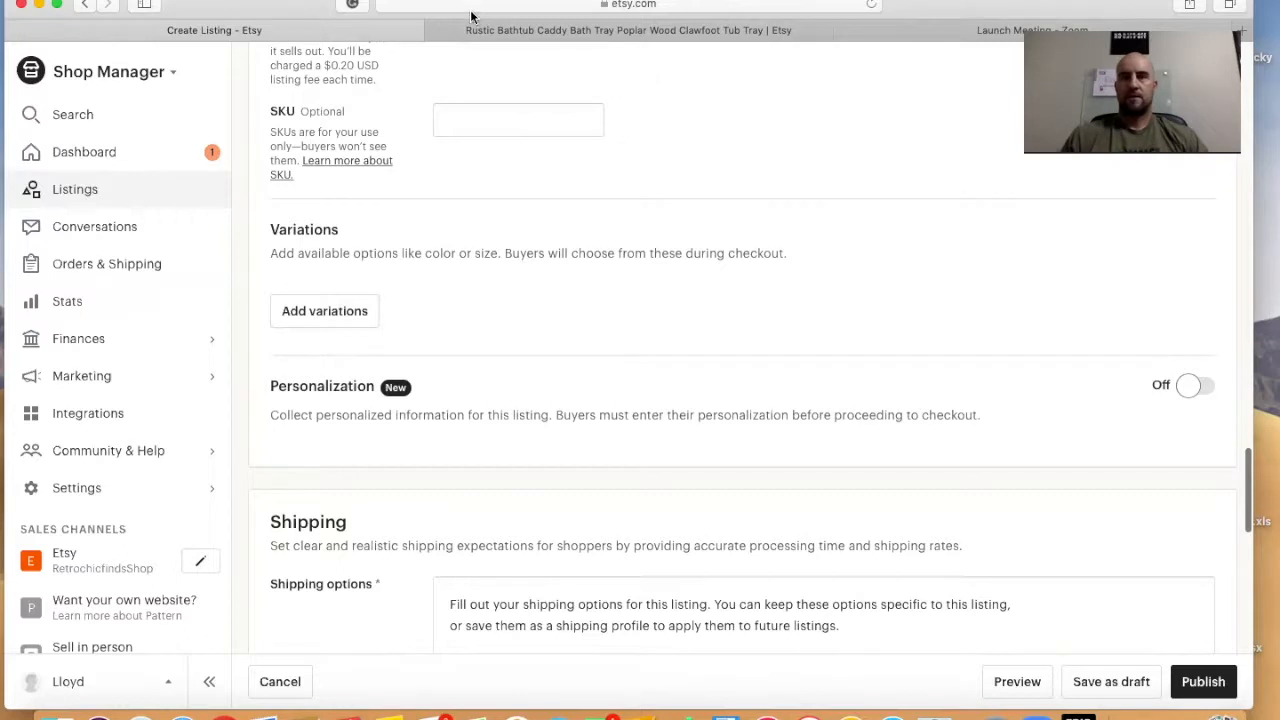
left_click(290, 314)
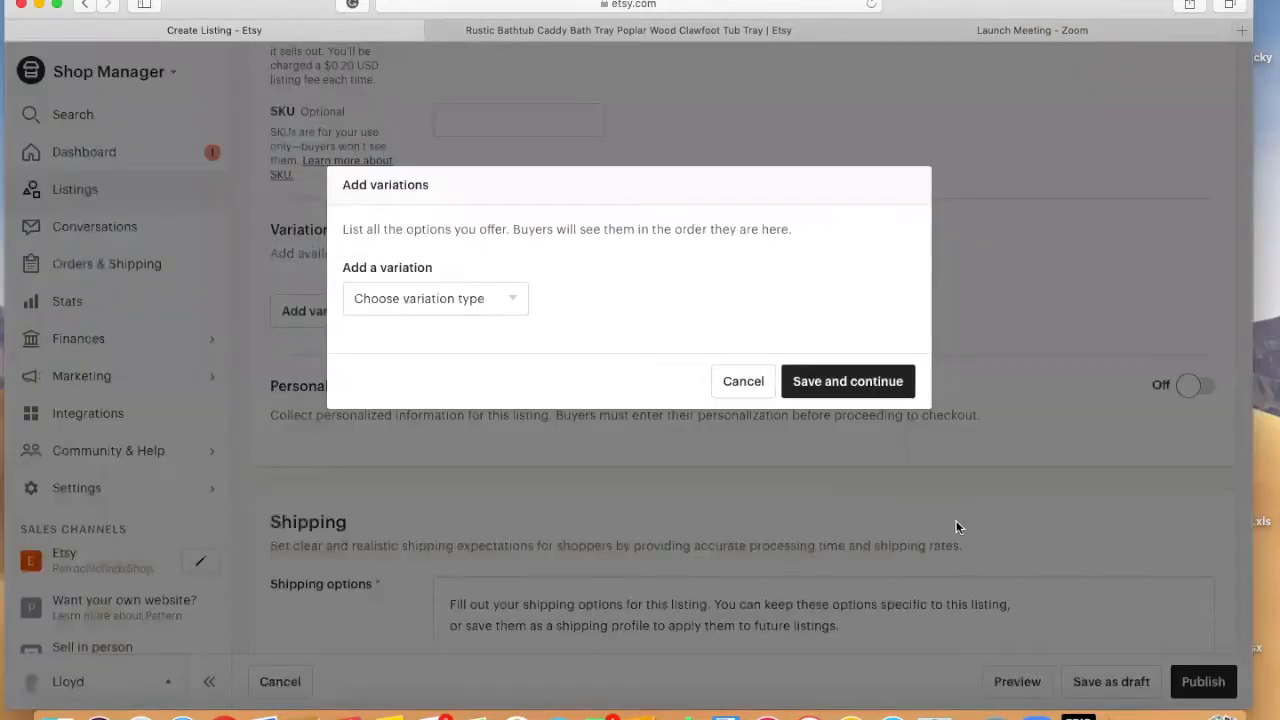
Try creating a custom variation named "test" and delete it again
left_click(487, 300)
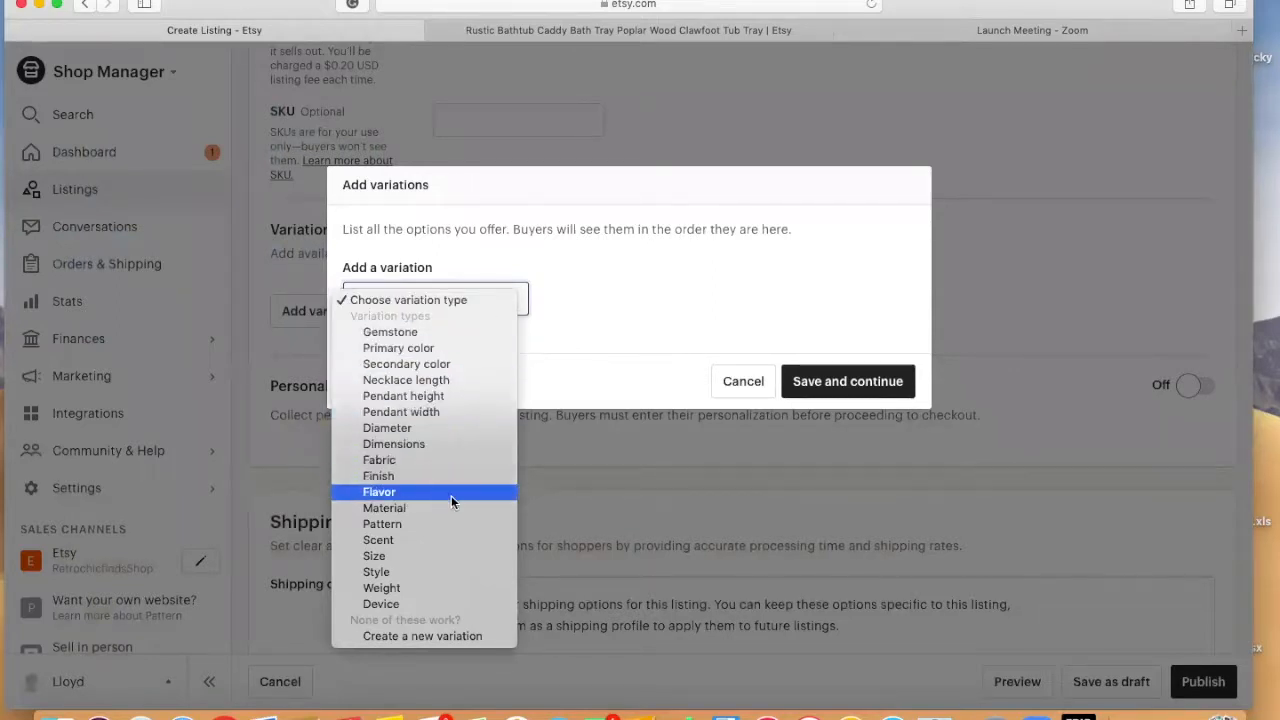
left_click(442, 636)
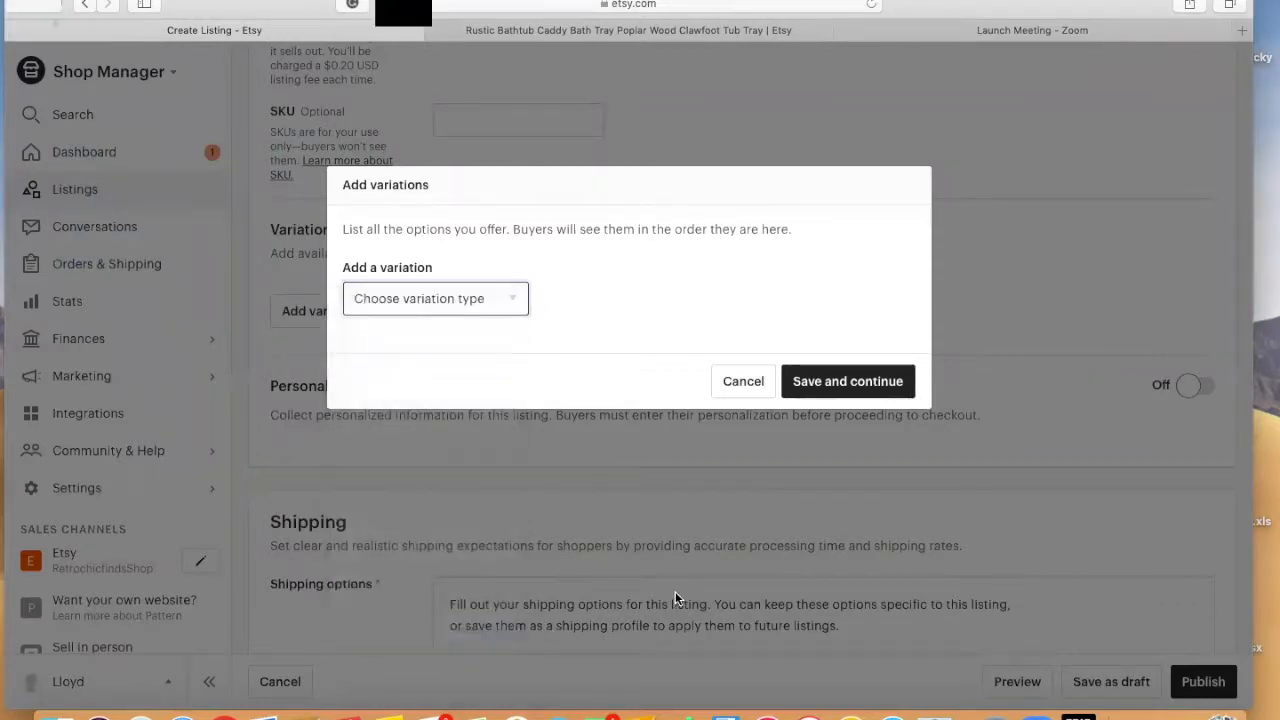
left_click(418, 338)
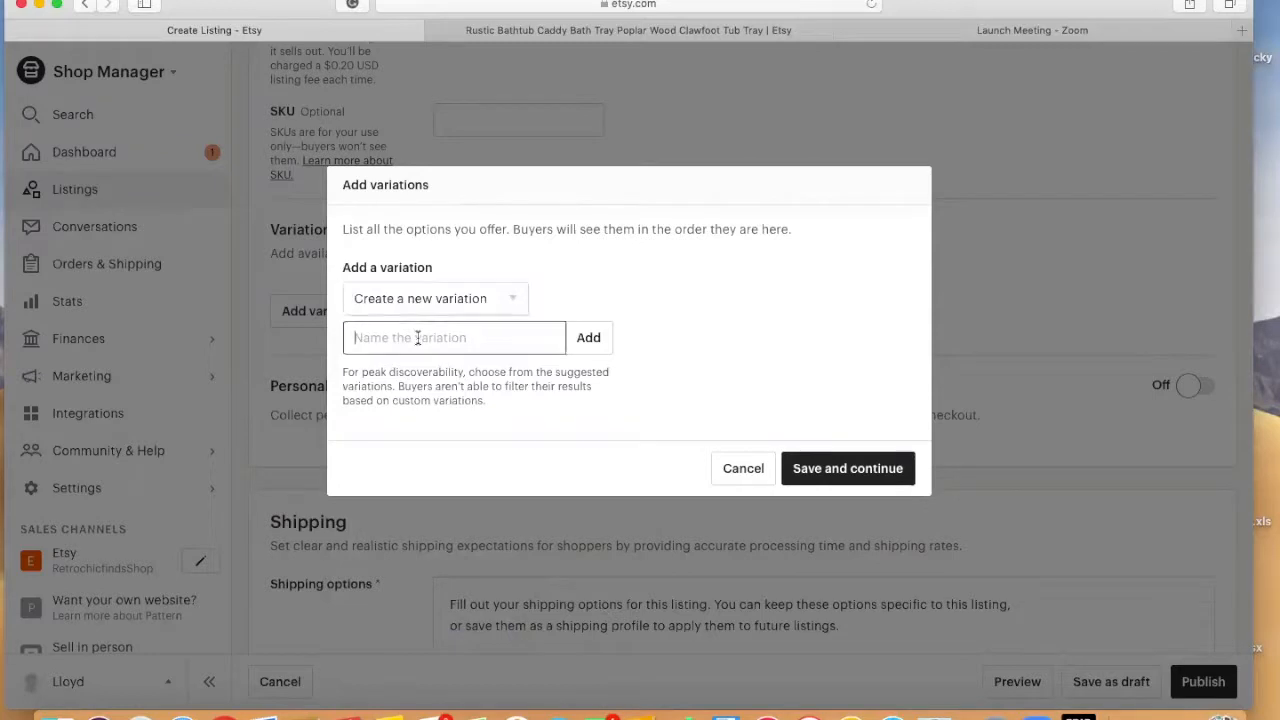
type("test")
key("Return")
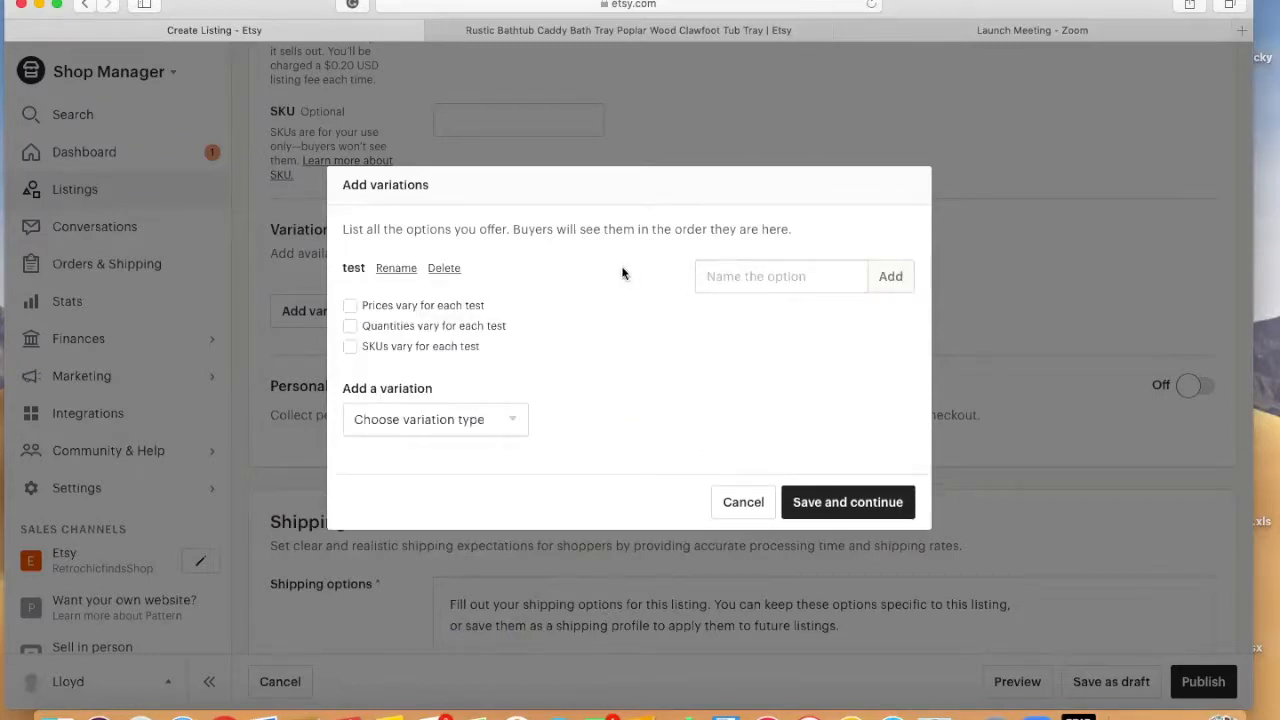
left_click(443, 268)
Add a Primary color variation with the options Gold and Bronze
left_click(486, 306)
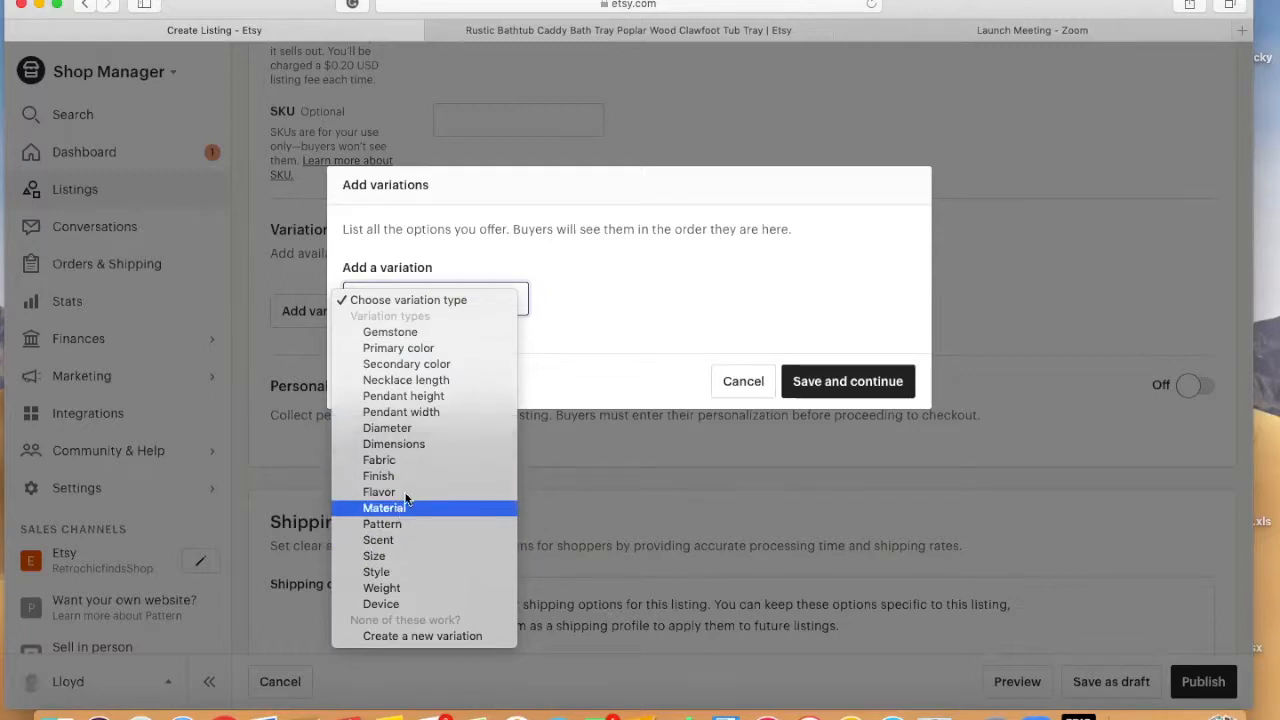
left_click(440, 348)
left_click(818, 272)
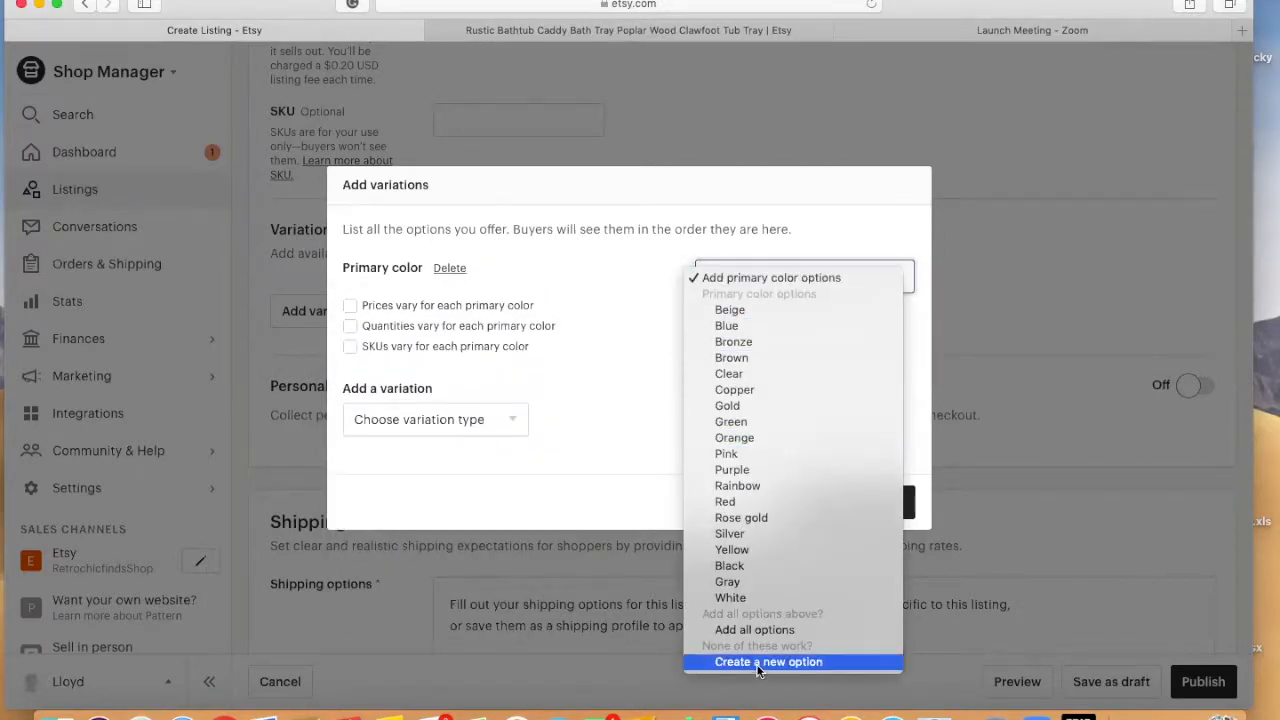
left_click(806, 406)
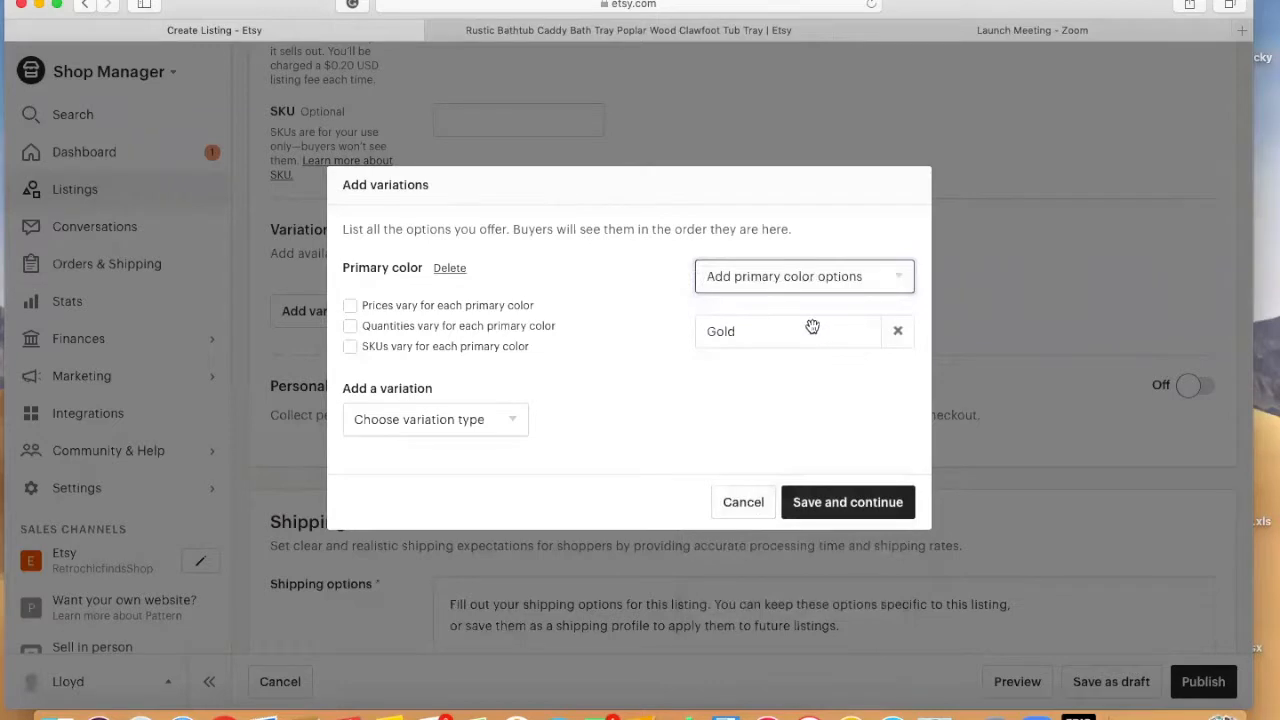
left_click(815, 280)
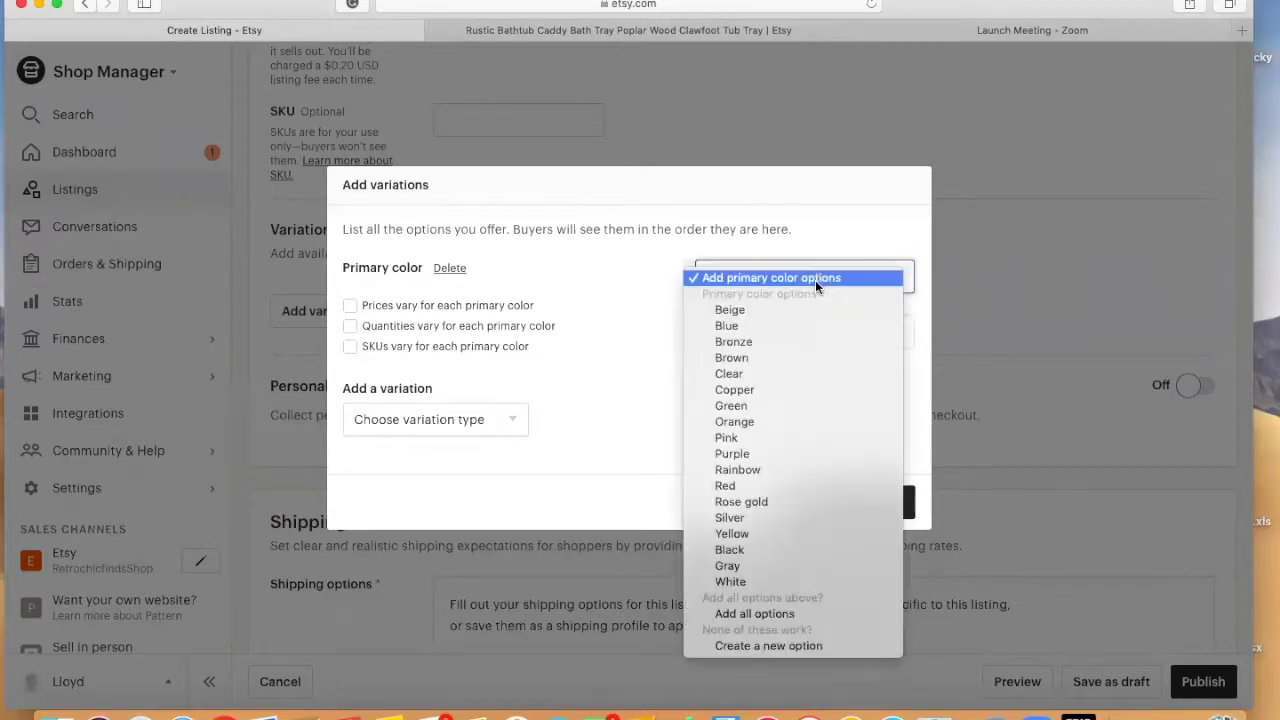
left_click(787, 341)
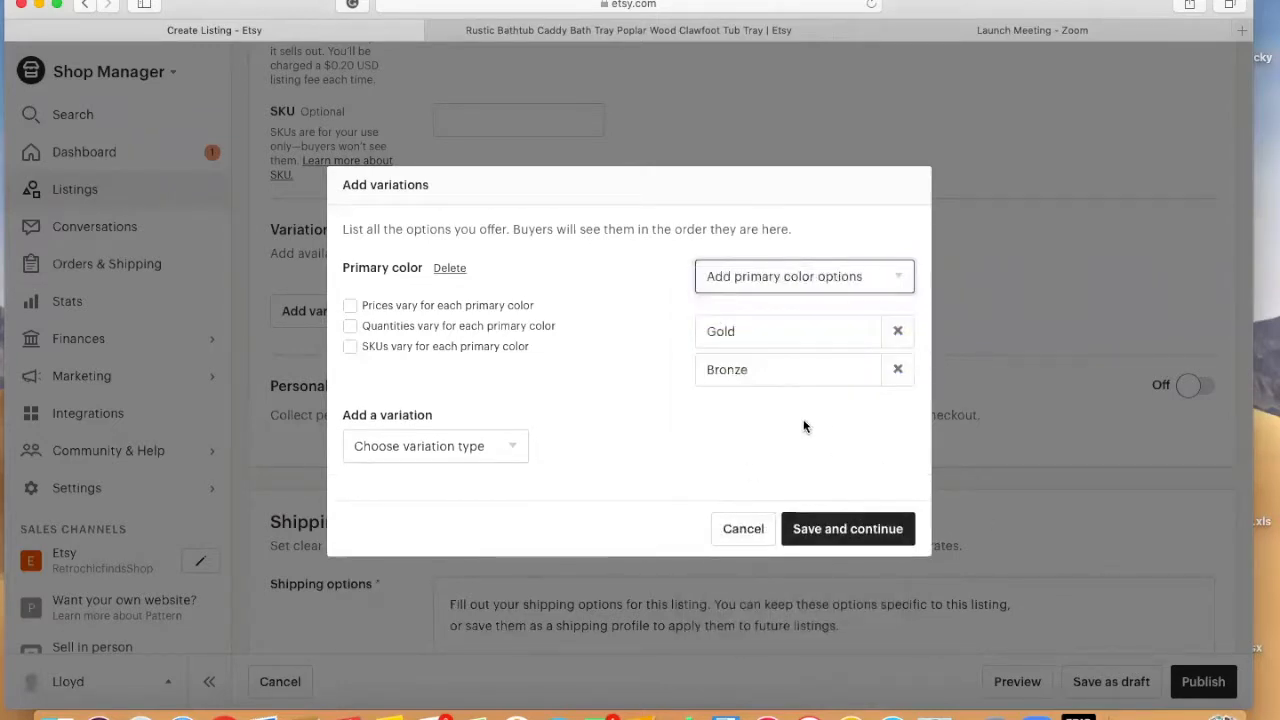
Add Size as a second variation and set its scale to Inches
left_click(460, 447)
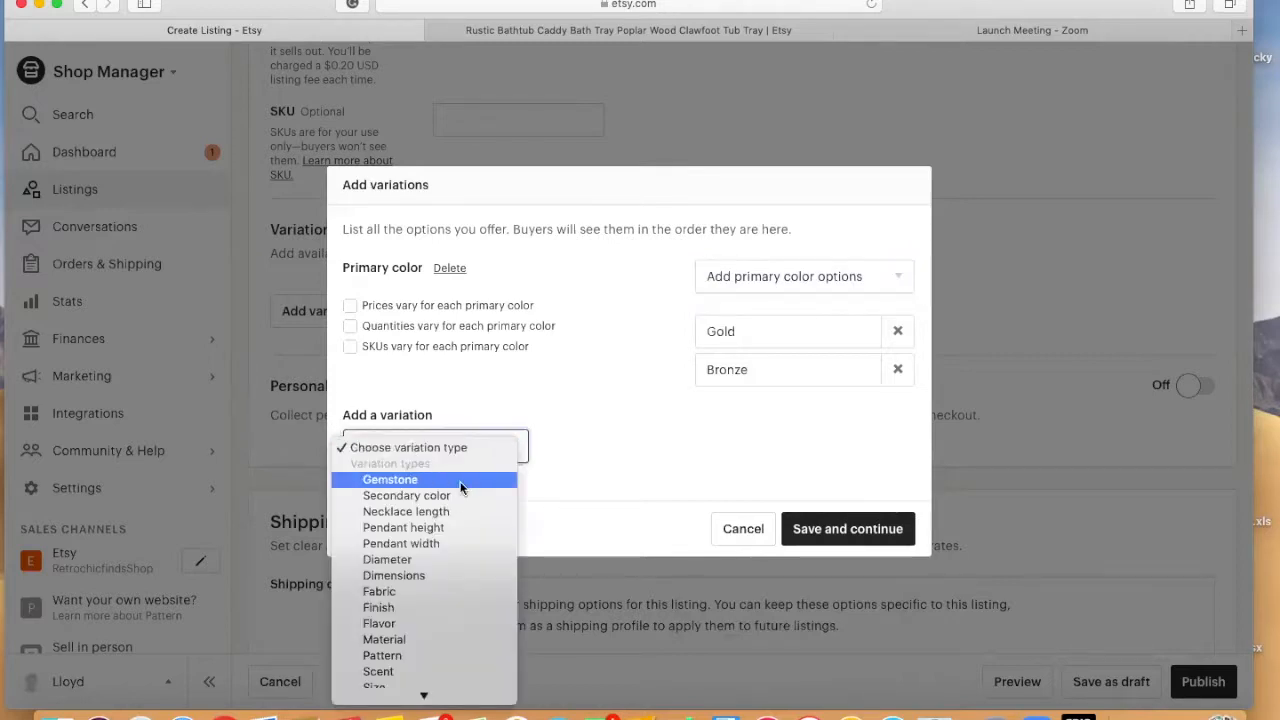
scroll(460, 481, "down", 2)
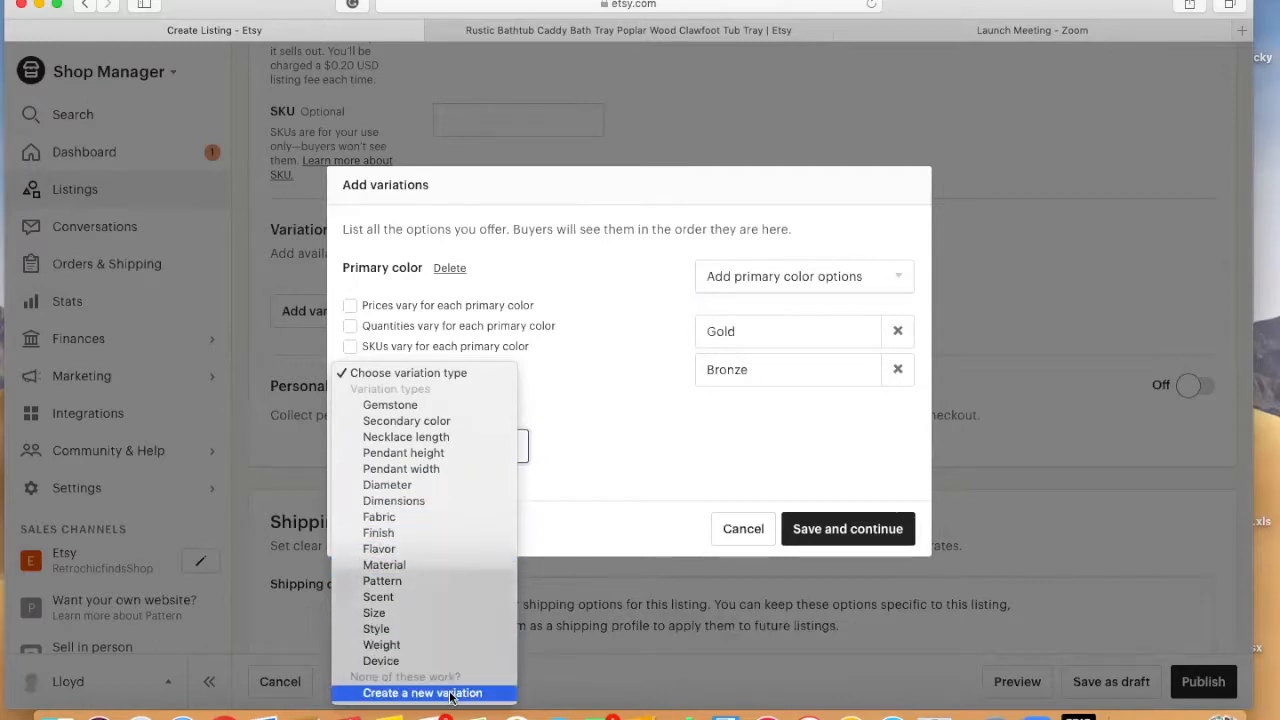
left_click(413, 613)
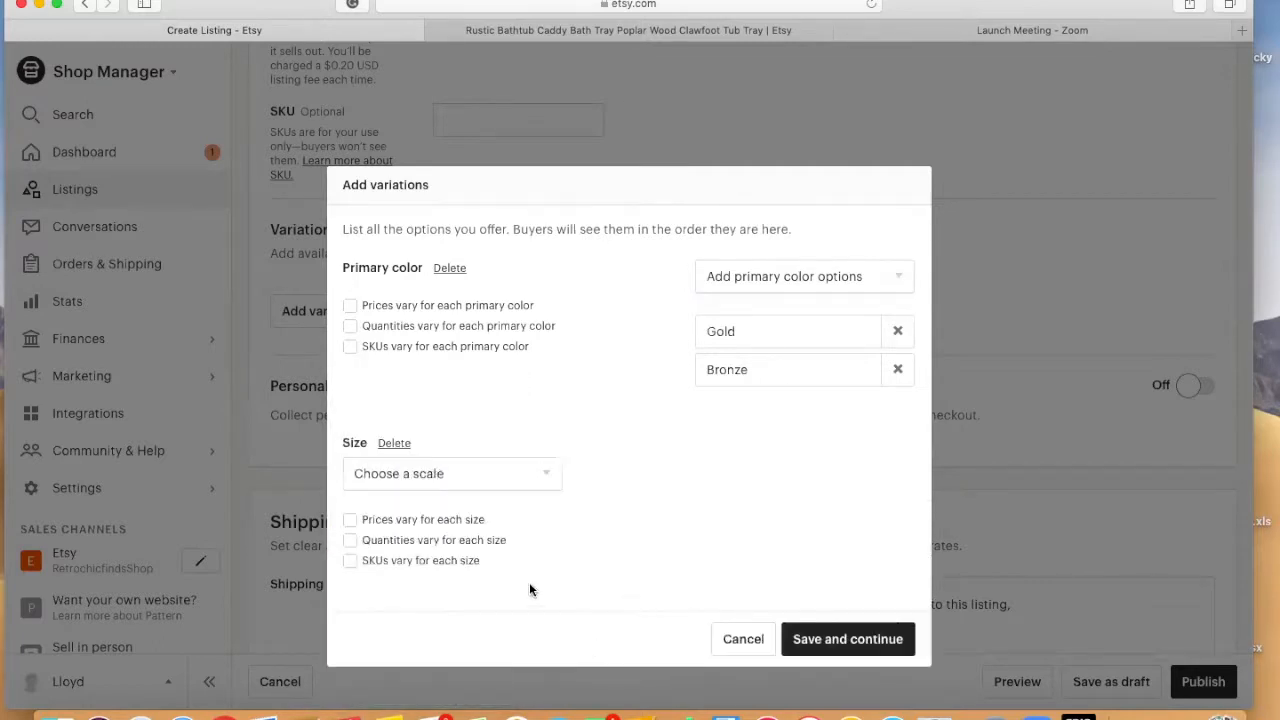
left_click(515, 474)
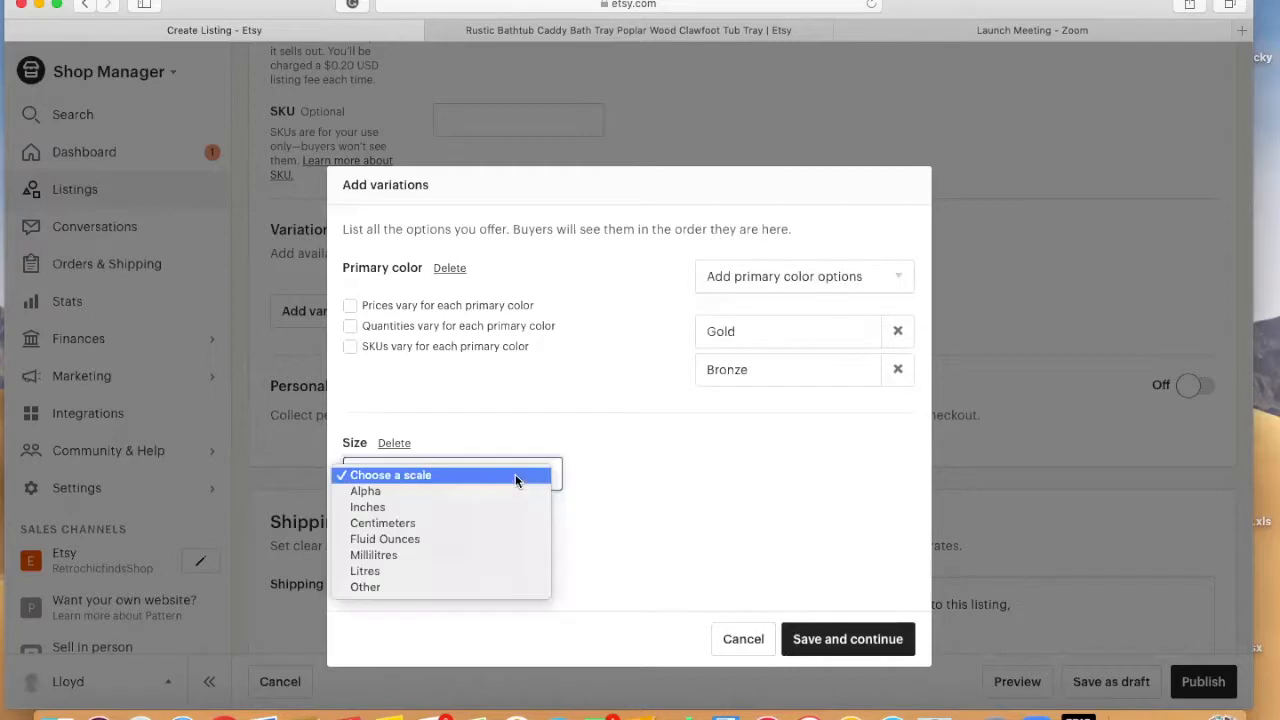
left_click(481, 516)
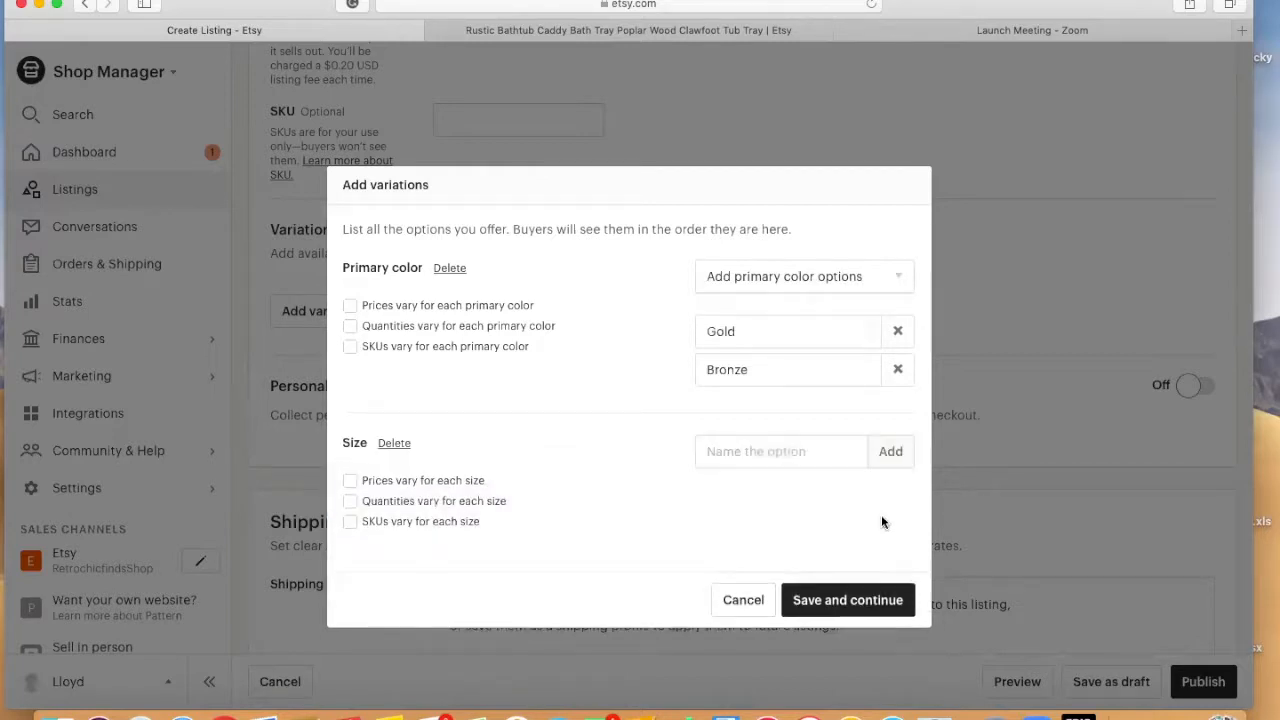
Add the size options 15, 20 and 25 inches, and save the variations to the listing
left_click(817, 447)
type("15")
key("Return")
type("20")
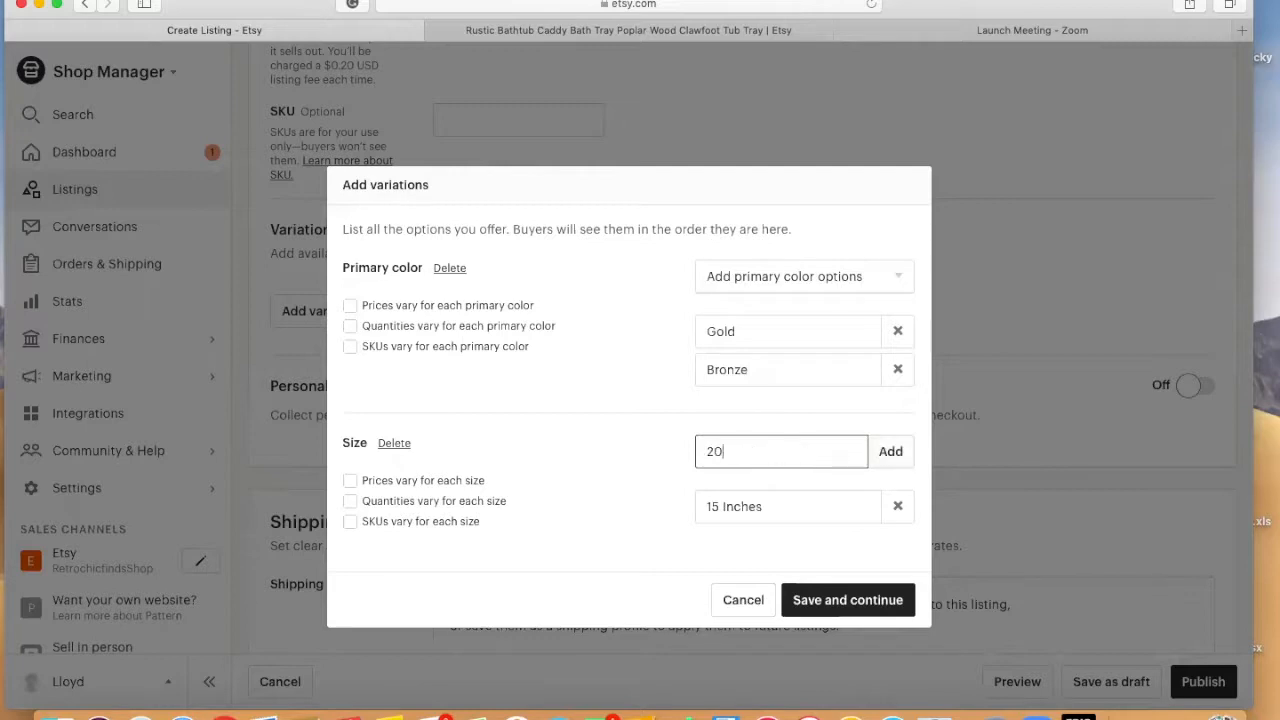
key("Return")
type("25")
key("Return")
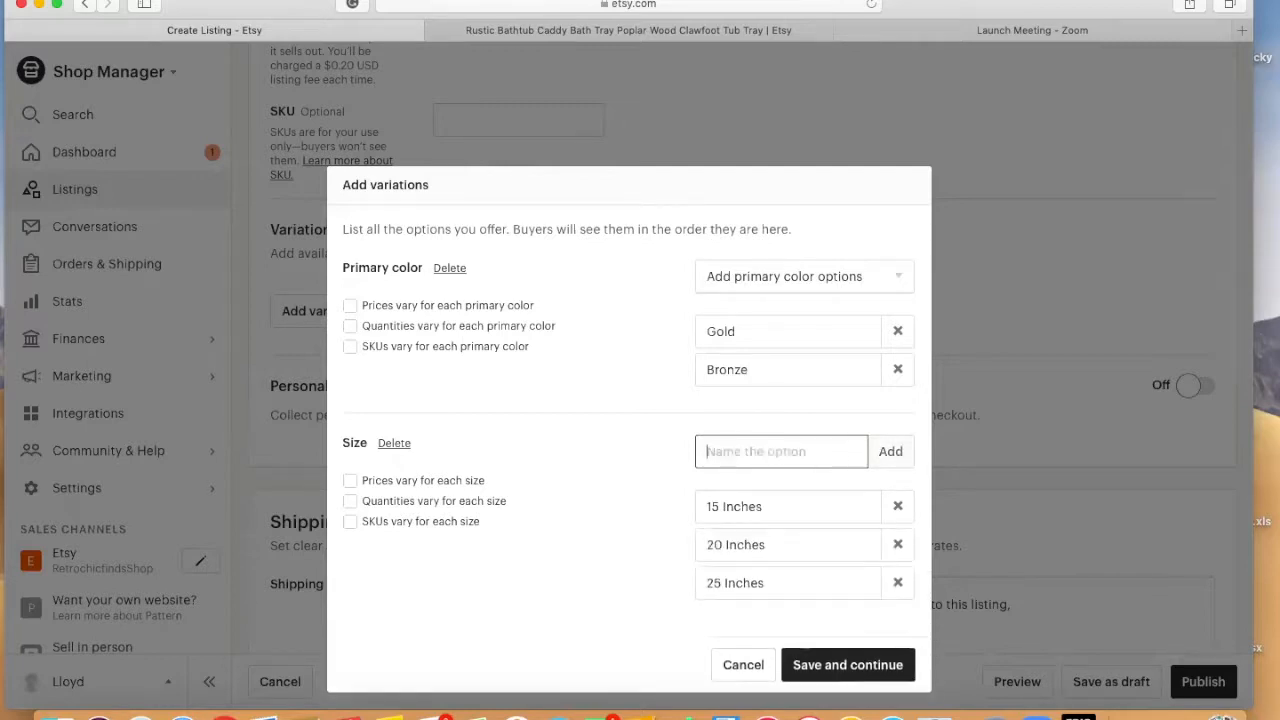
left_click(597, 449)
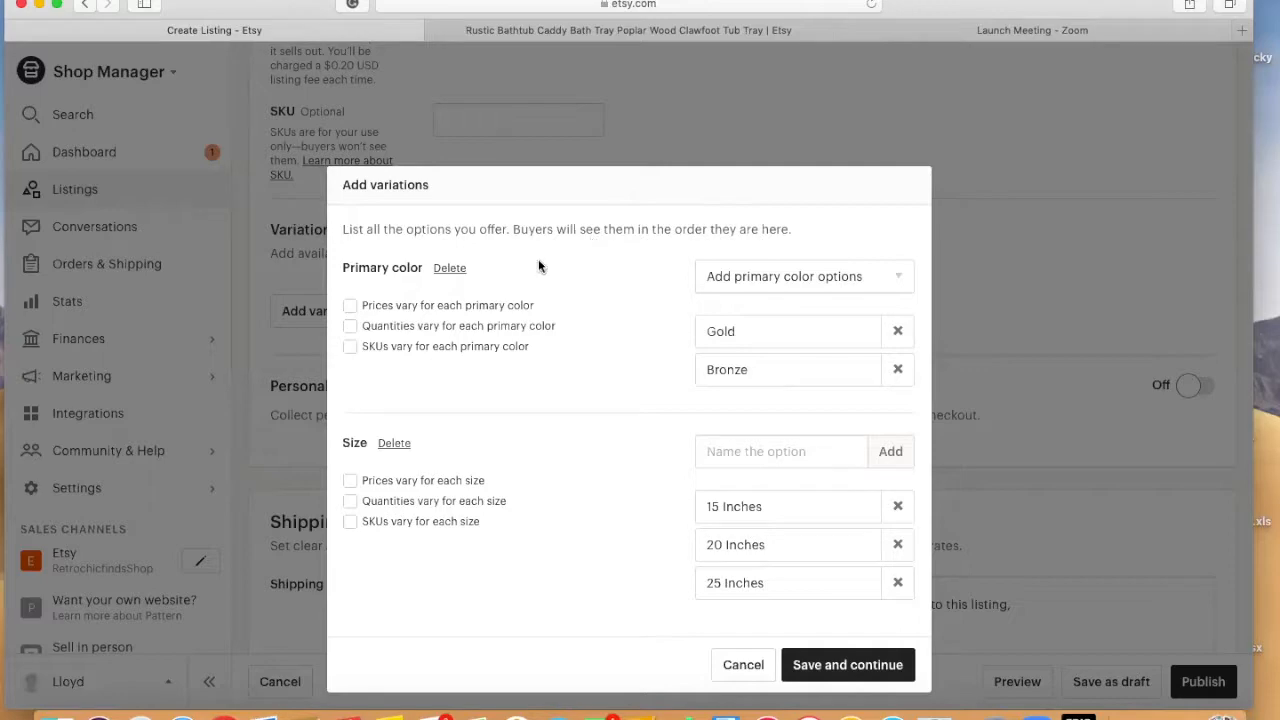
left_click(843, 662)
Edit the saved variations so that prices vary for each primary color, and apply the update
scroll(726, 530, "down", 5)
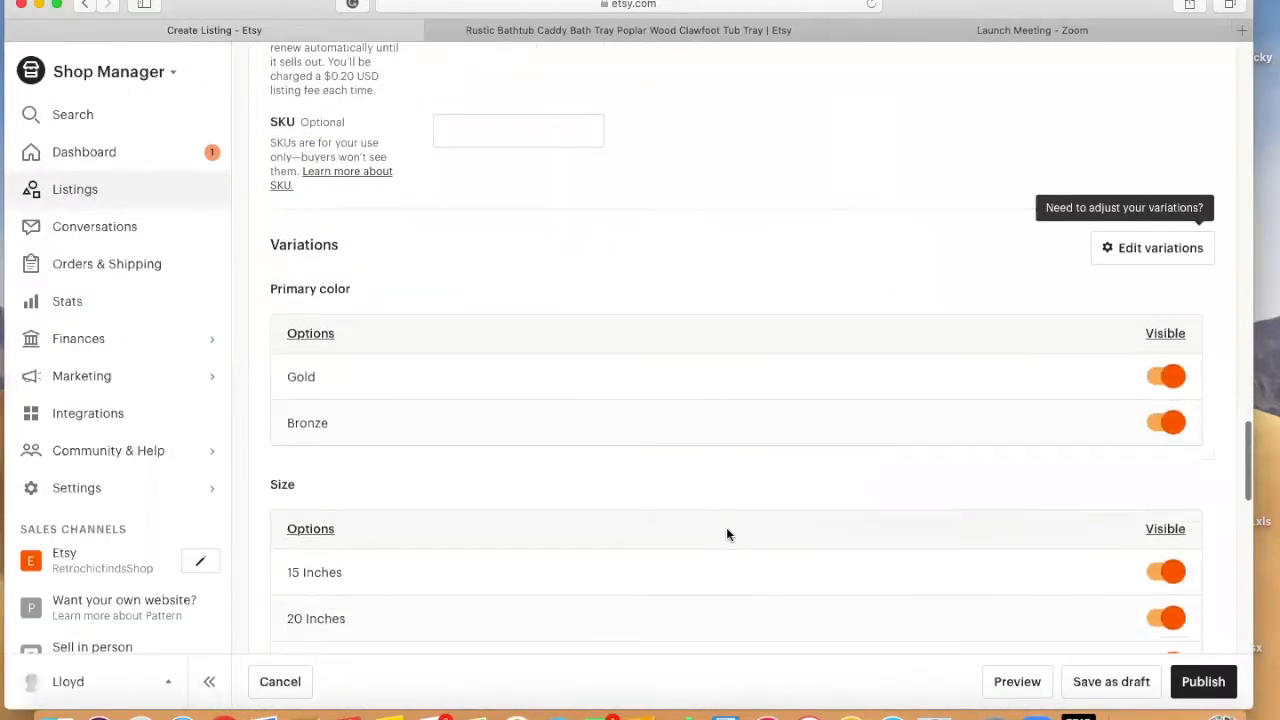
scroll(694, 486, "down", 2)
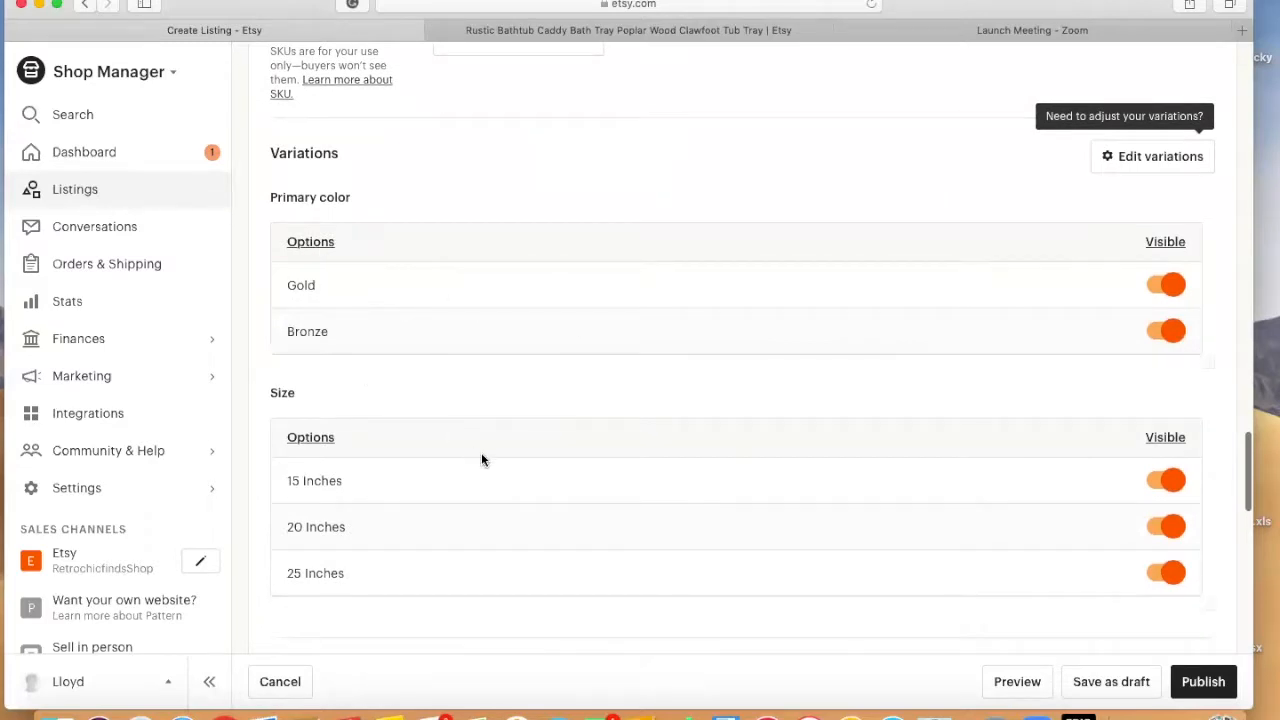
scroll(483, 458, "down", 1)
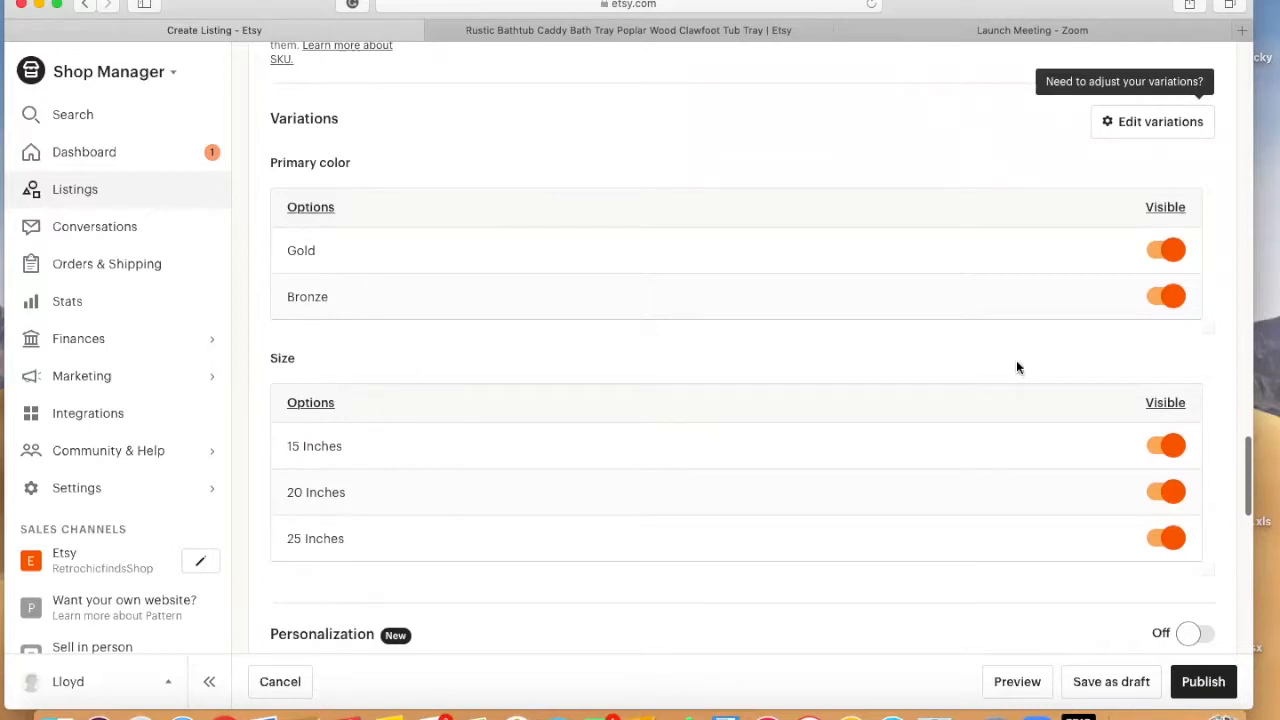
left_click(1150, 128)
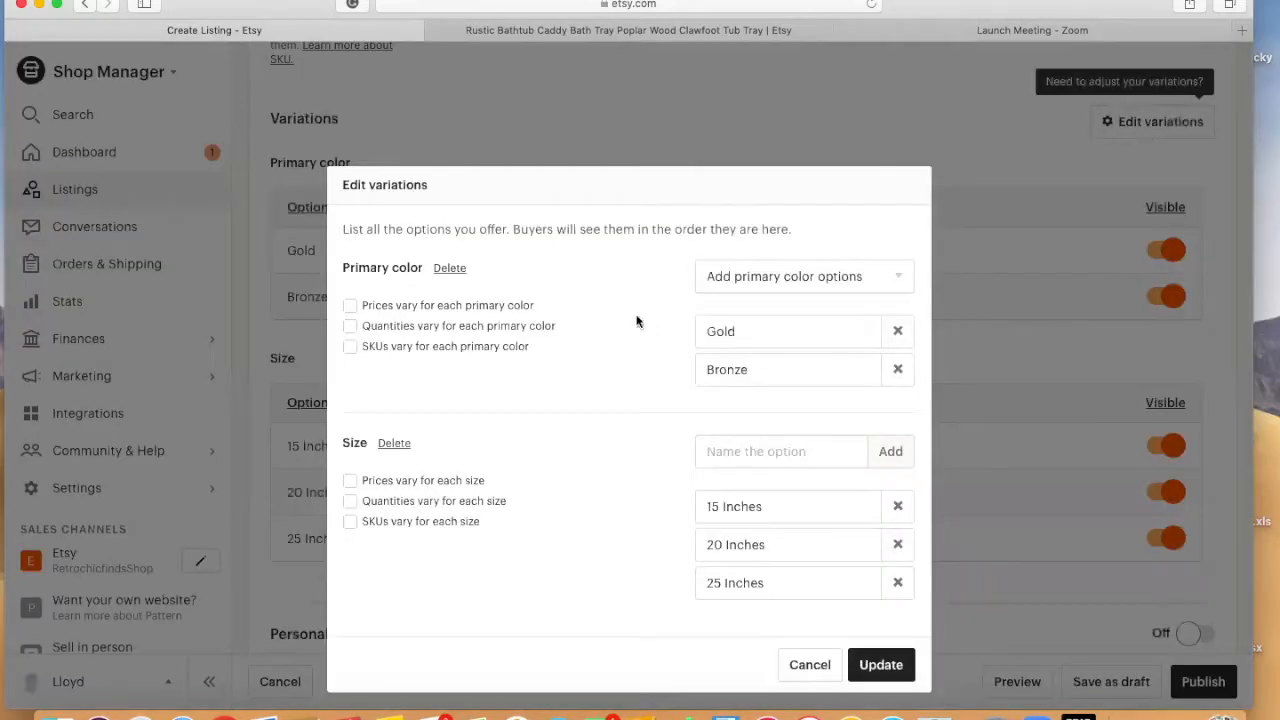
left_click(350, 306)
left_click(880, 665)
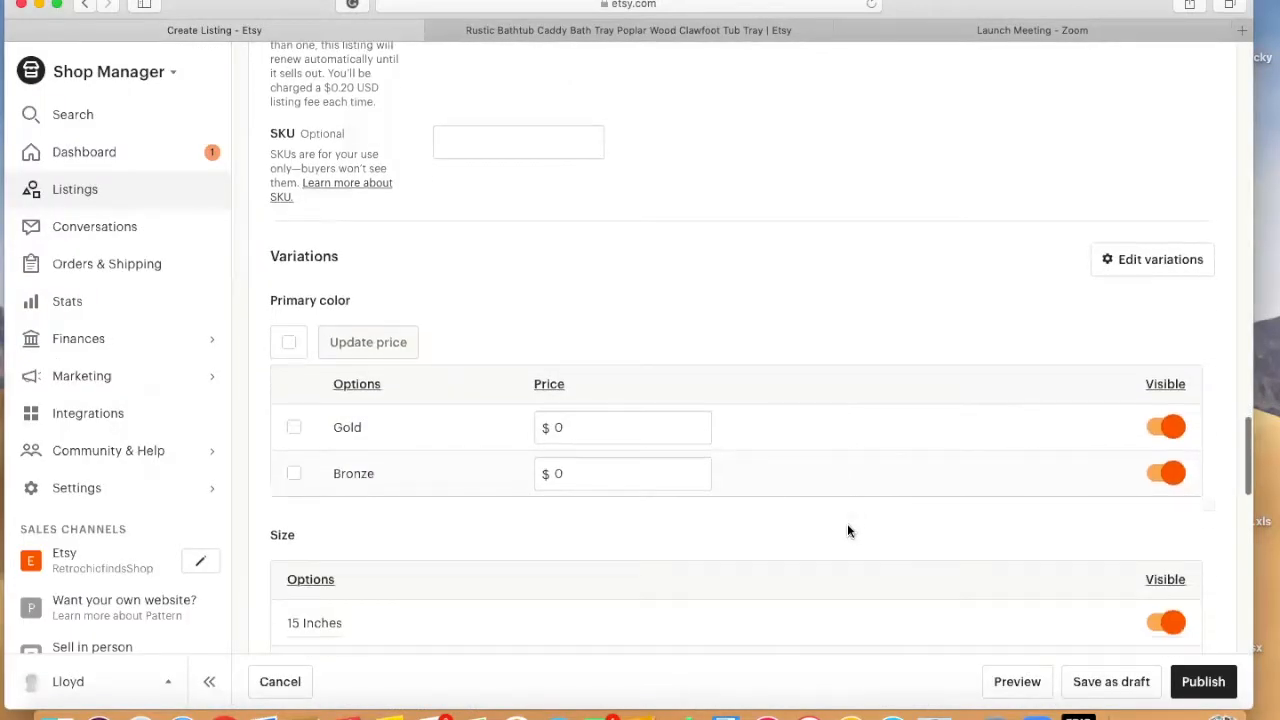
Edit the variations so that prices also vary for each size, and apply the update
scroll(847, 531, "down", 3)
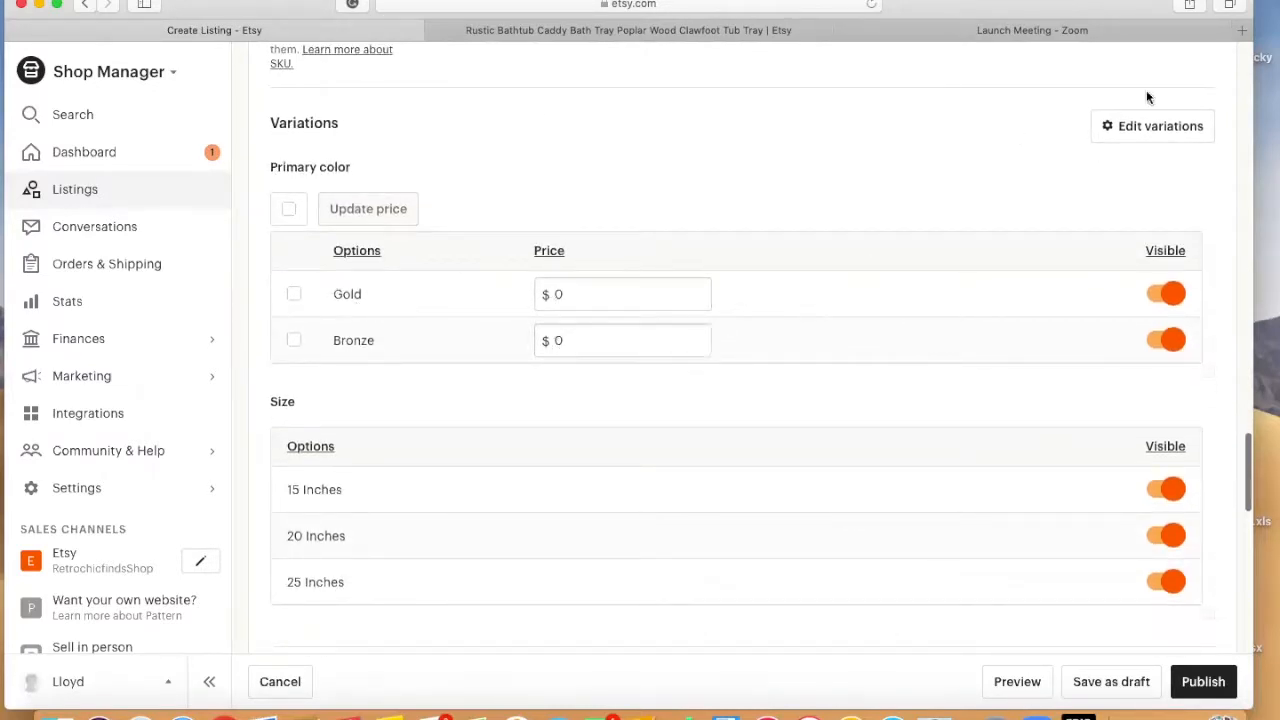
left_click(1167, 124)
left_click(349, 480)
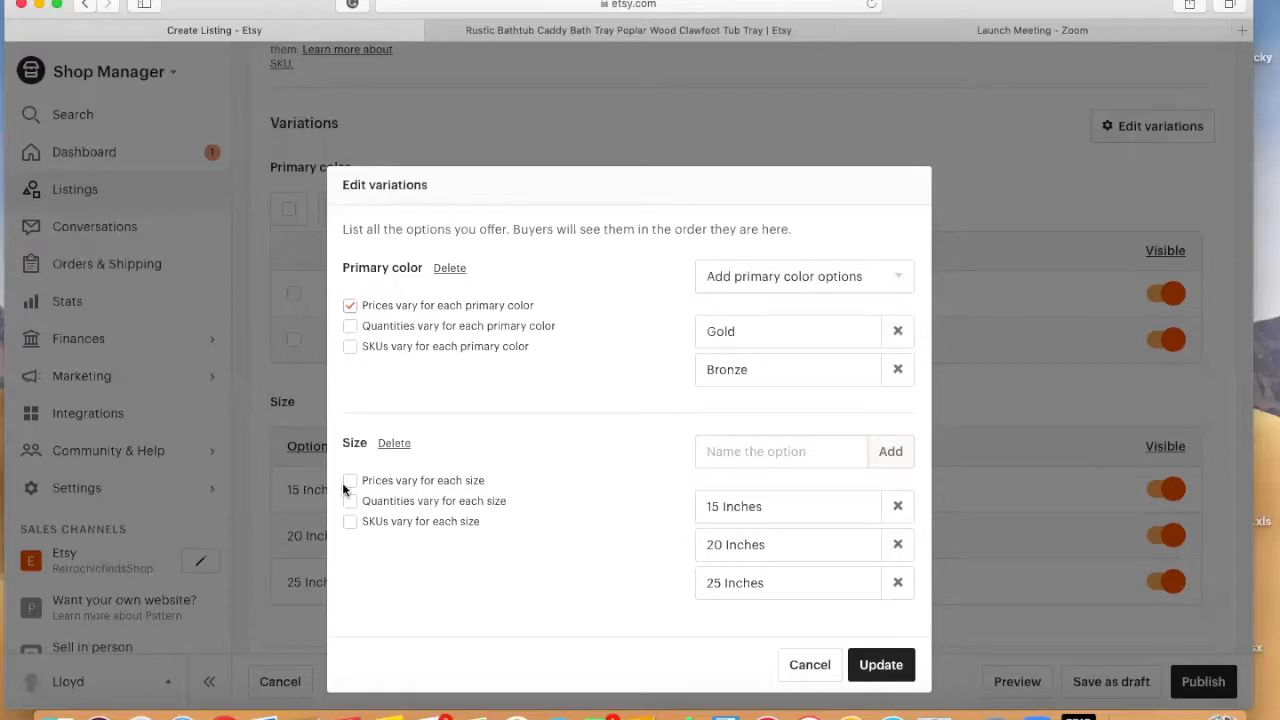
scroll(623, 507, "down", 2)
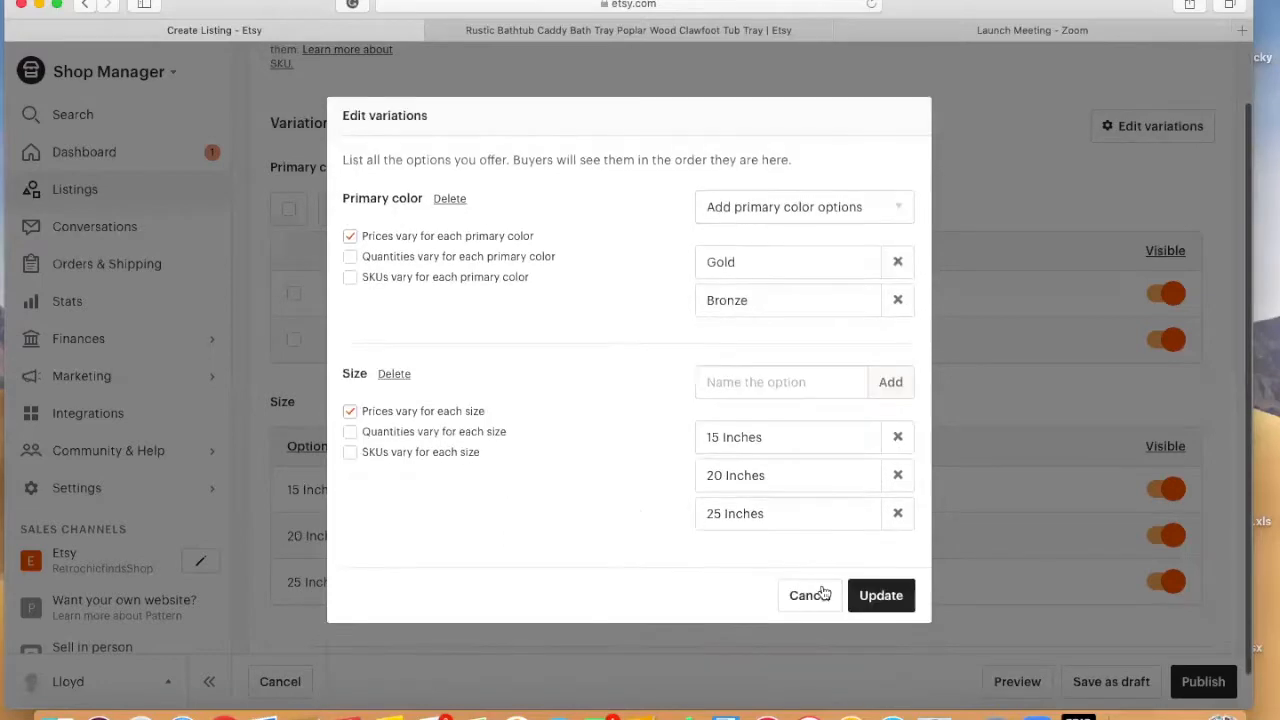
left_click(893, 600)
scroll(849, 572, "down", 5)
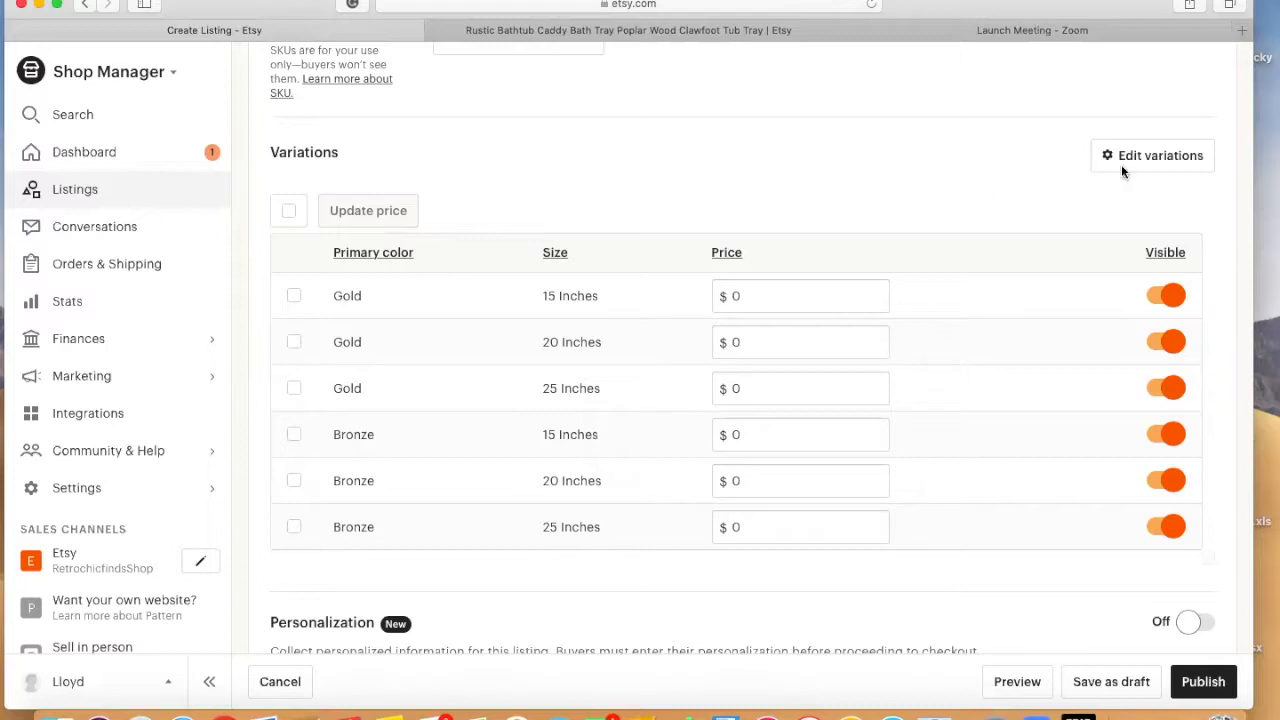
Edit the variations so that quantities vary for each primary color, and apply the update
left_click(1151, 155)
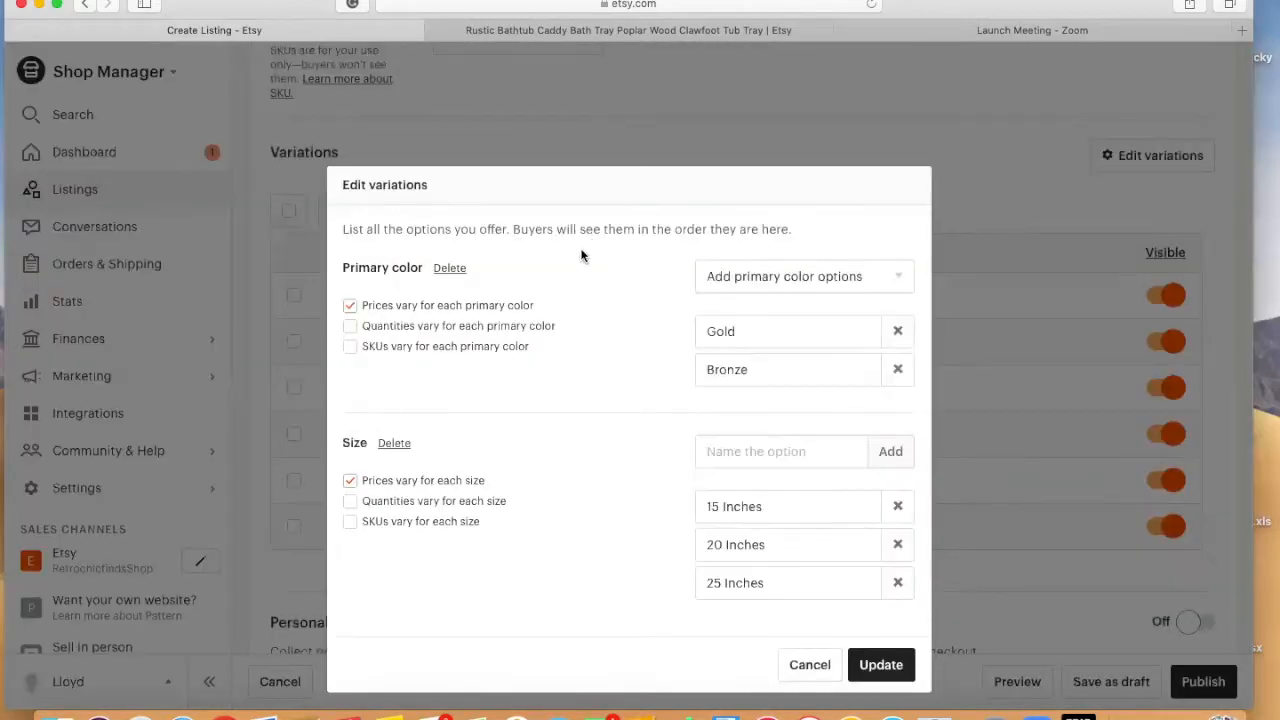
left_click(349, 331)
scroll(740, 460, "down", 2)
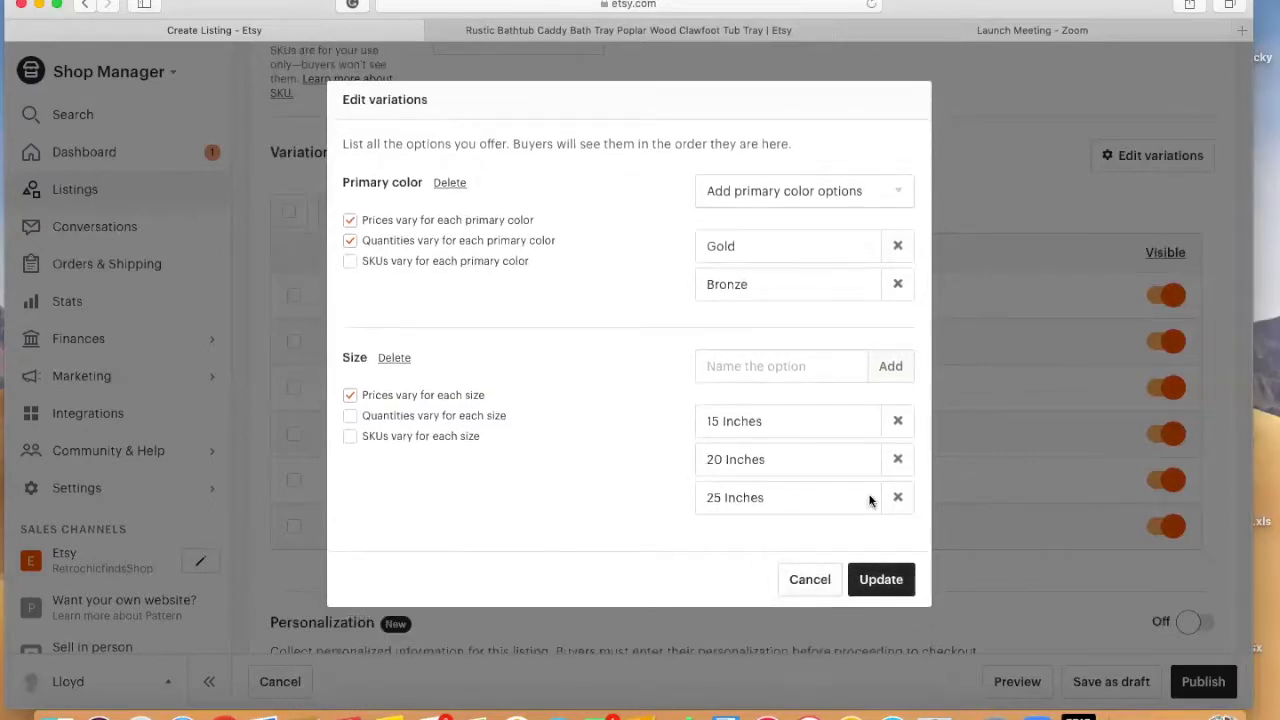
left_click(881, 579)
scroll(880, 510, "down", 3)
scroll(709, 451, "down", 2)
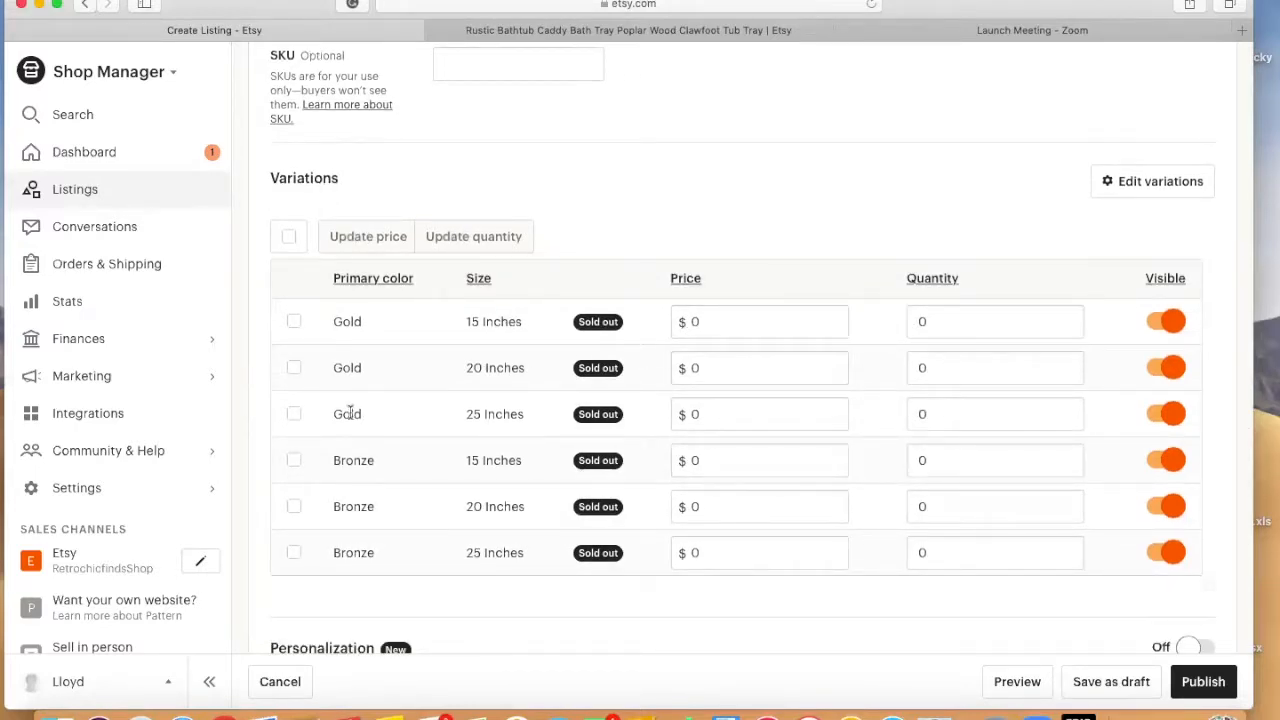
Edit the variations so that quantities also vary for each size, and apply the update
left_click(1134, 196)
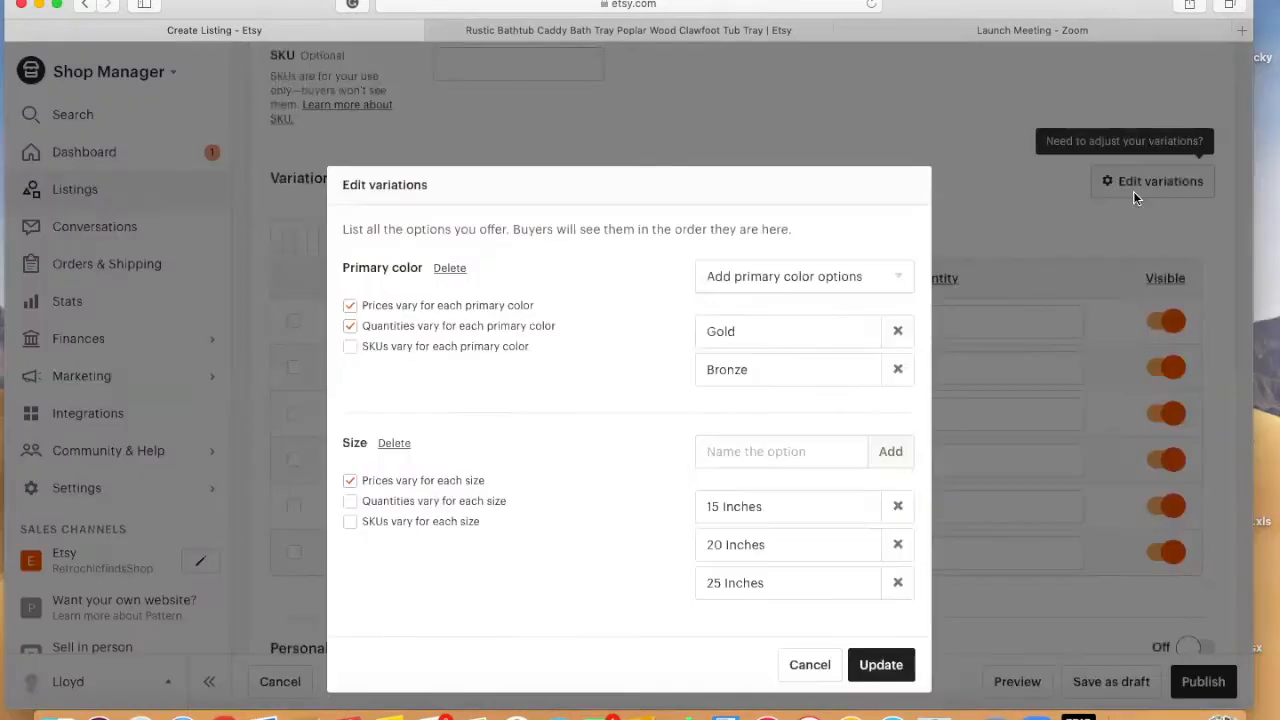
left_click(349, 504)
scroll(632, 486, "down", 2)
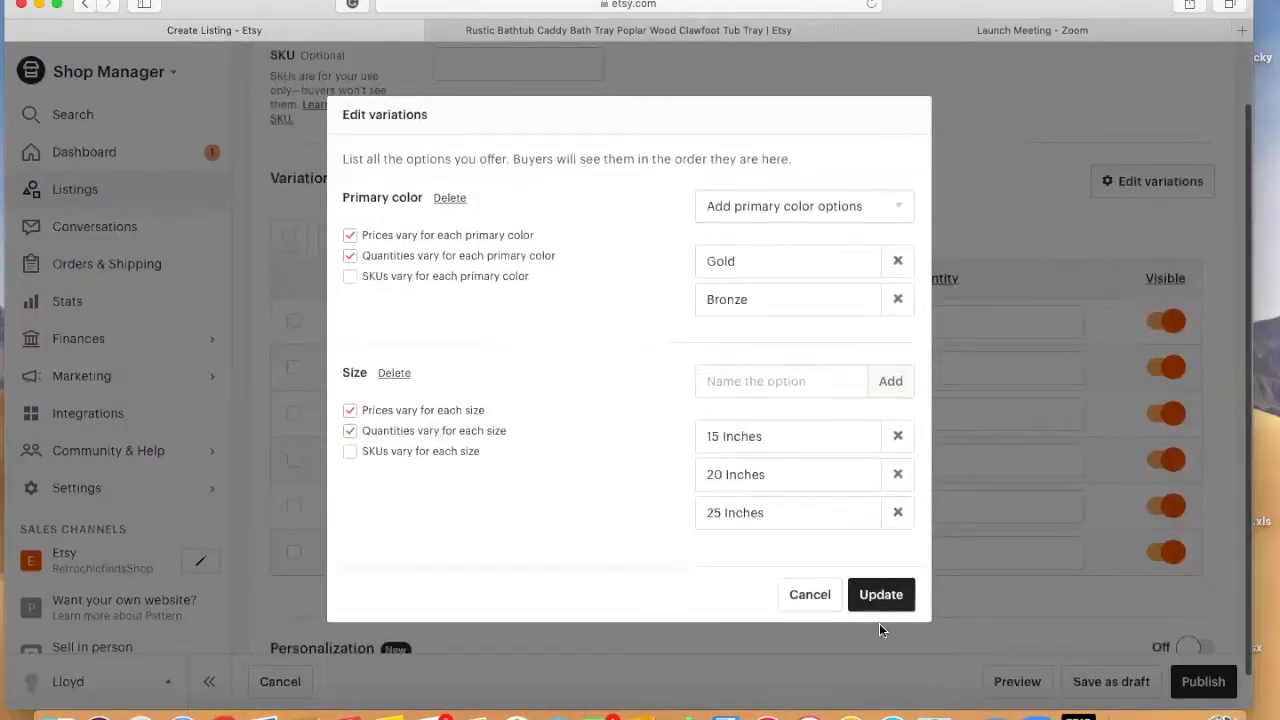
left_click(880, 595)
scroll(810, 474, "down", 3)
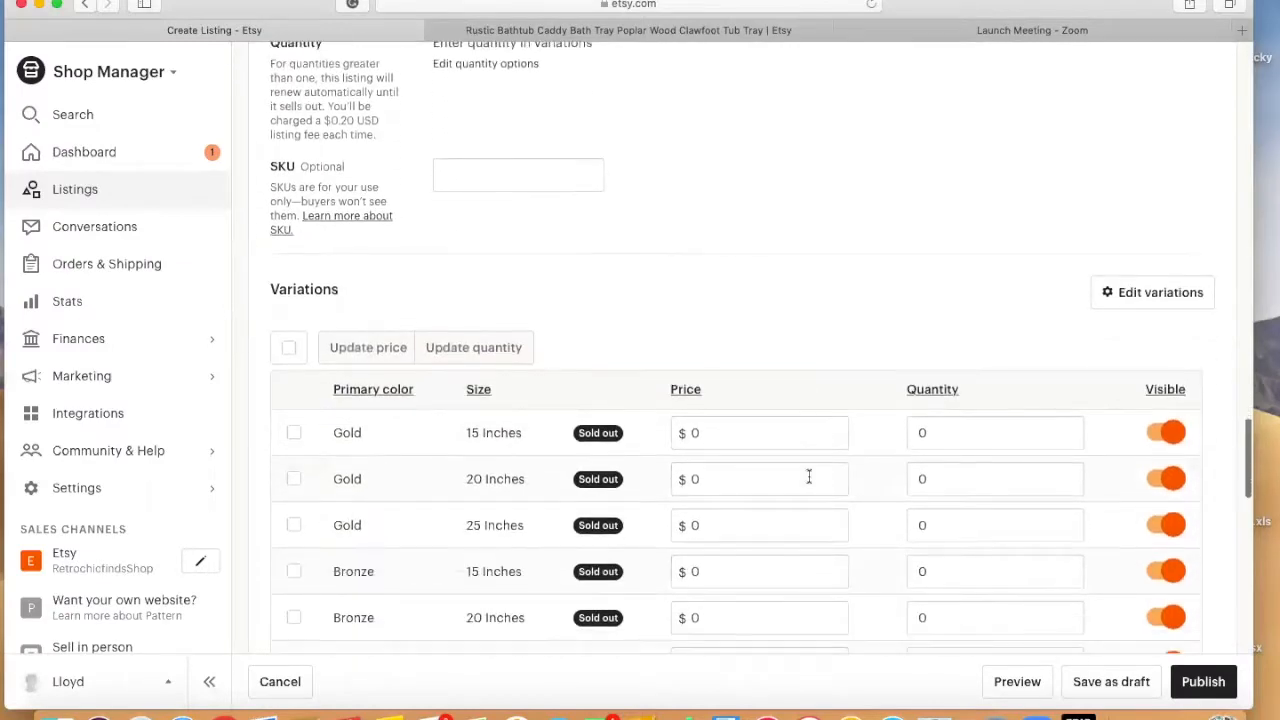
scroll(809, 477, "down", 1)
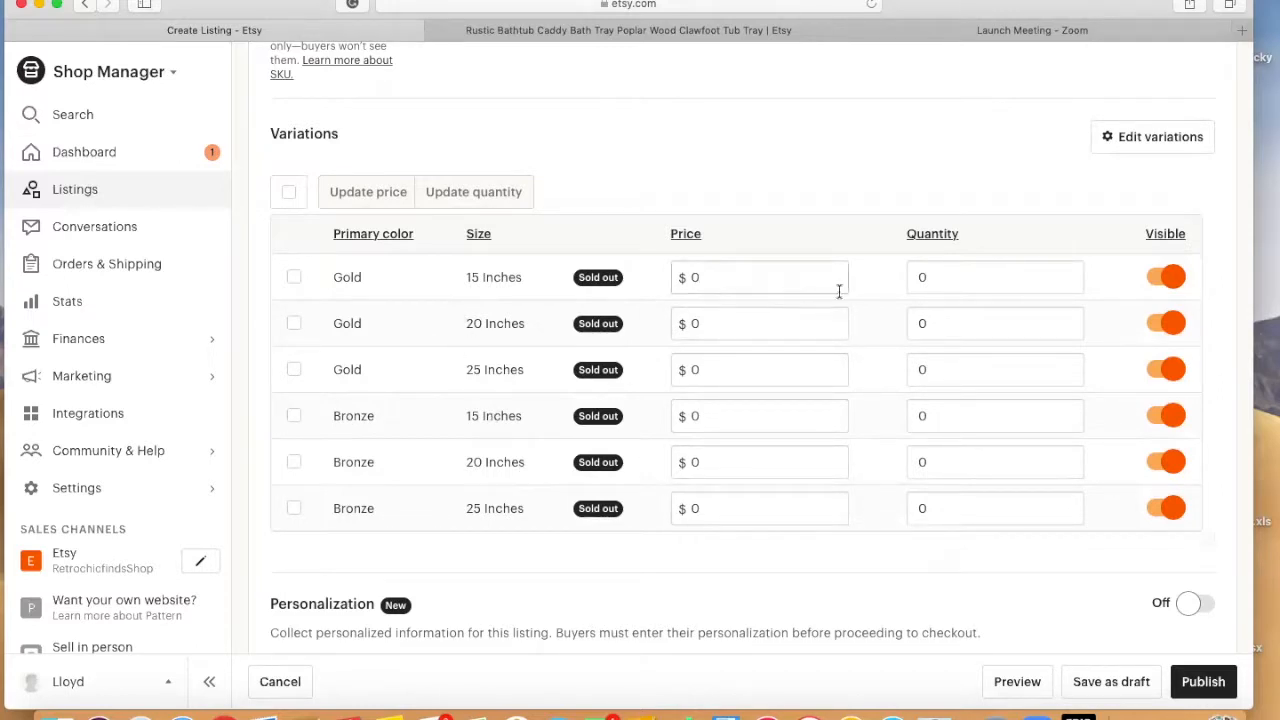
scroll(926, 421, "down", 1)
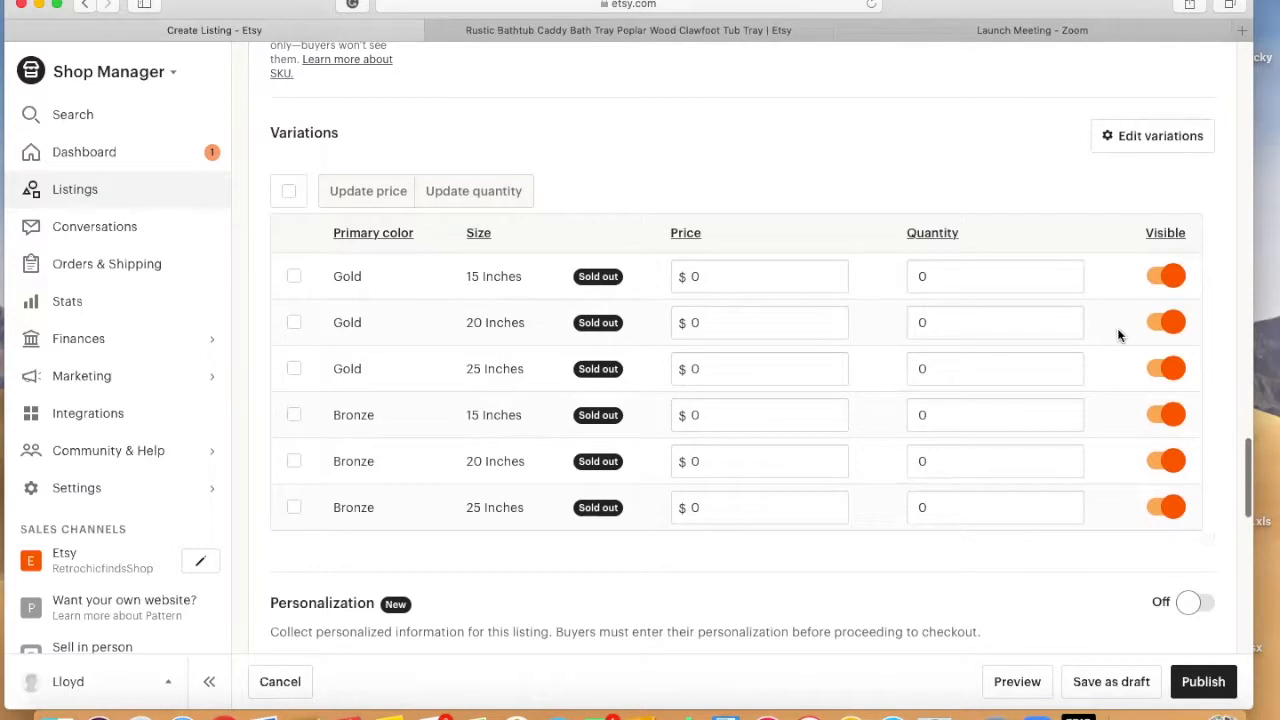
Edit the variations so that SKUs vary for each primary color, and apply the update
left_click(1135, 142)
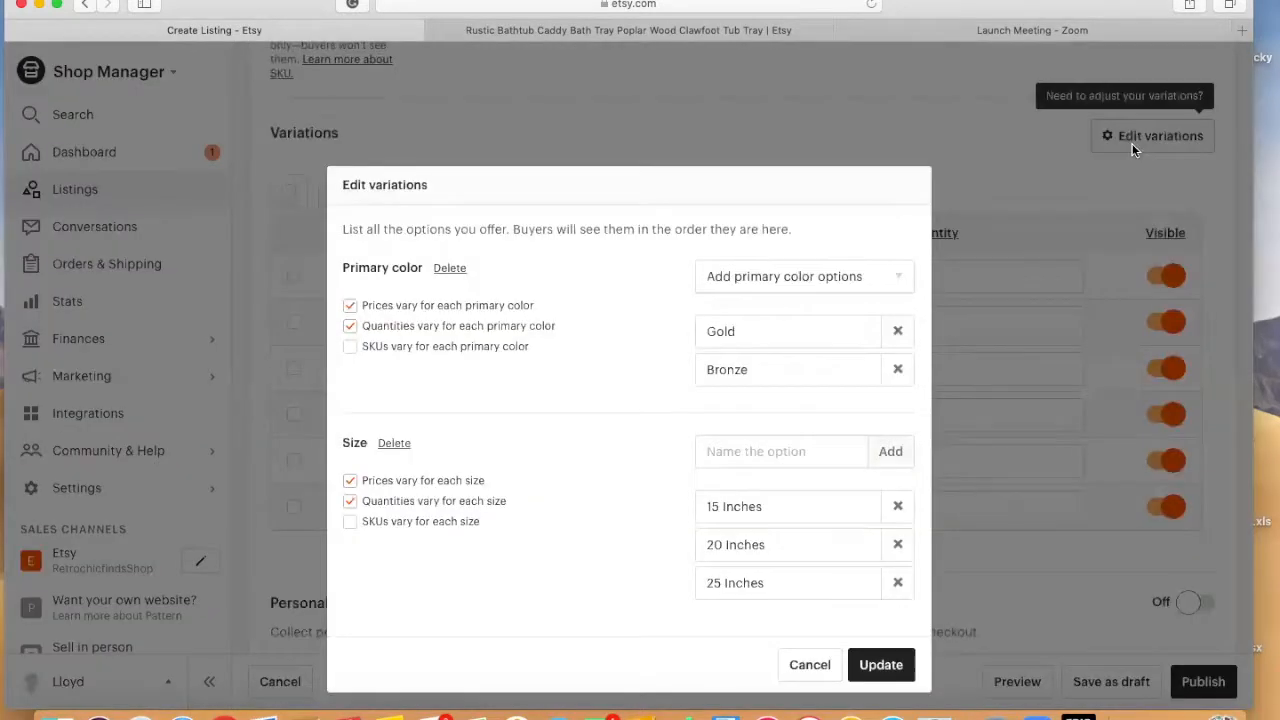
left_click(350, 346)
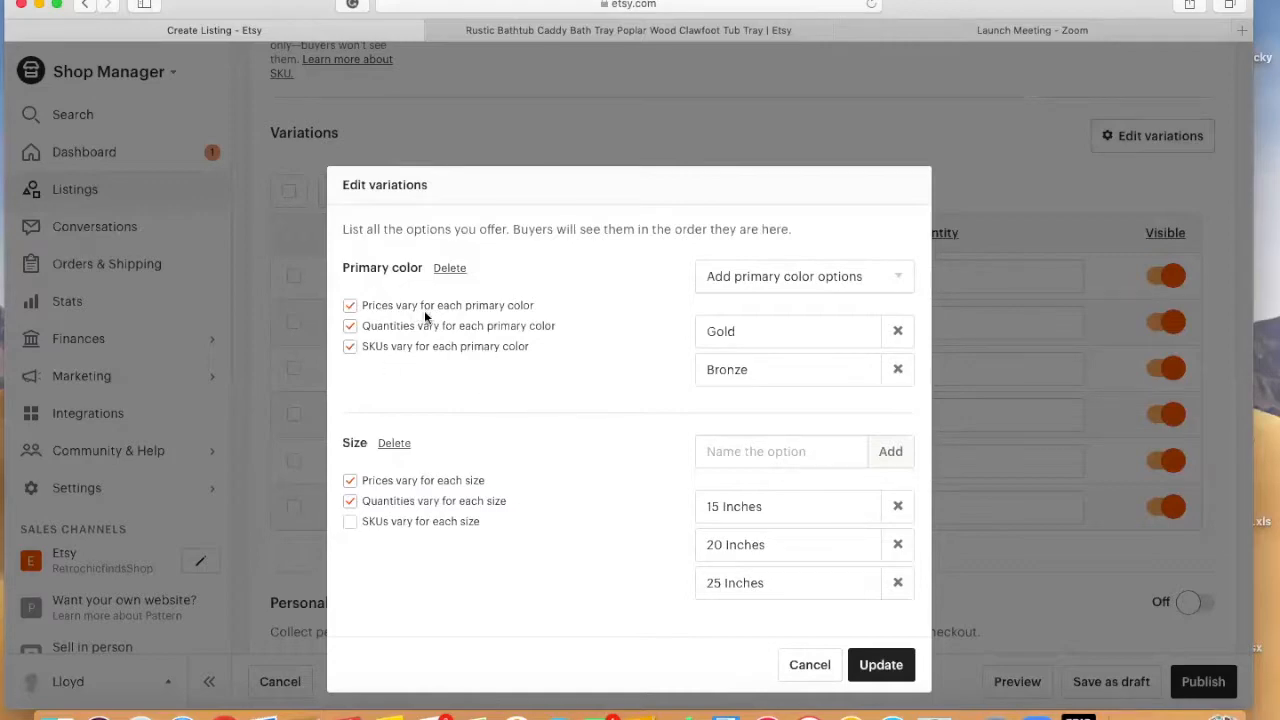
left_click(880, 664)
scroll(917, 529, "down", 5)
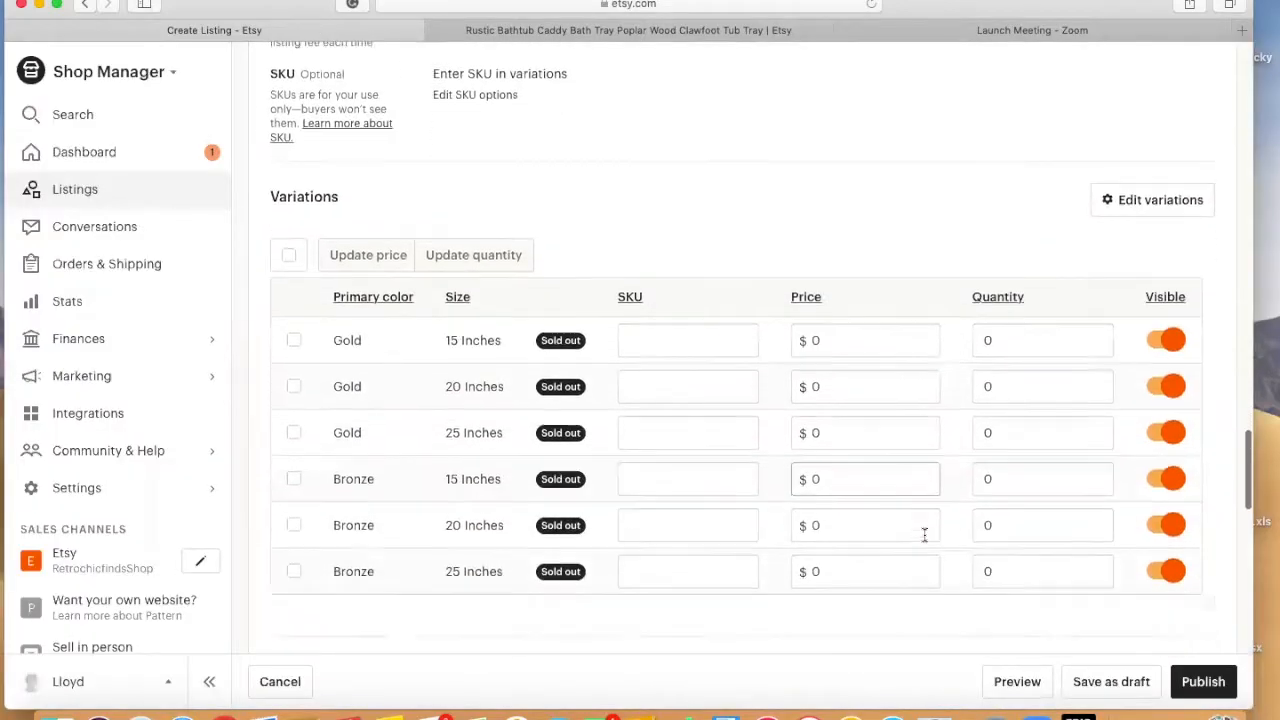
scroll(924, 535, "down", 1)
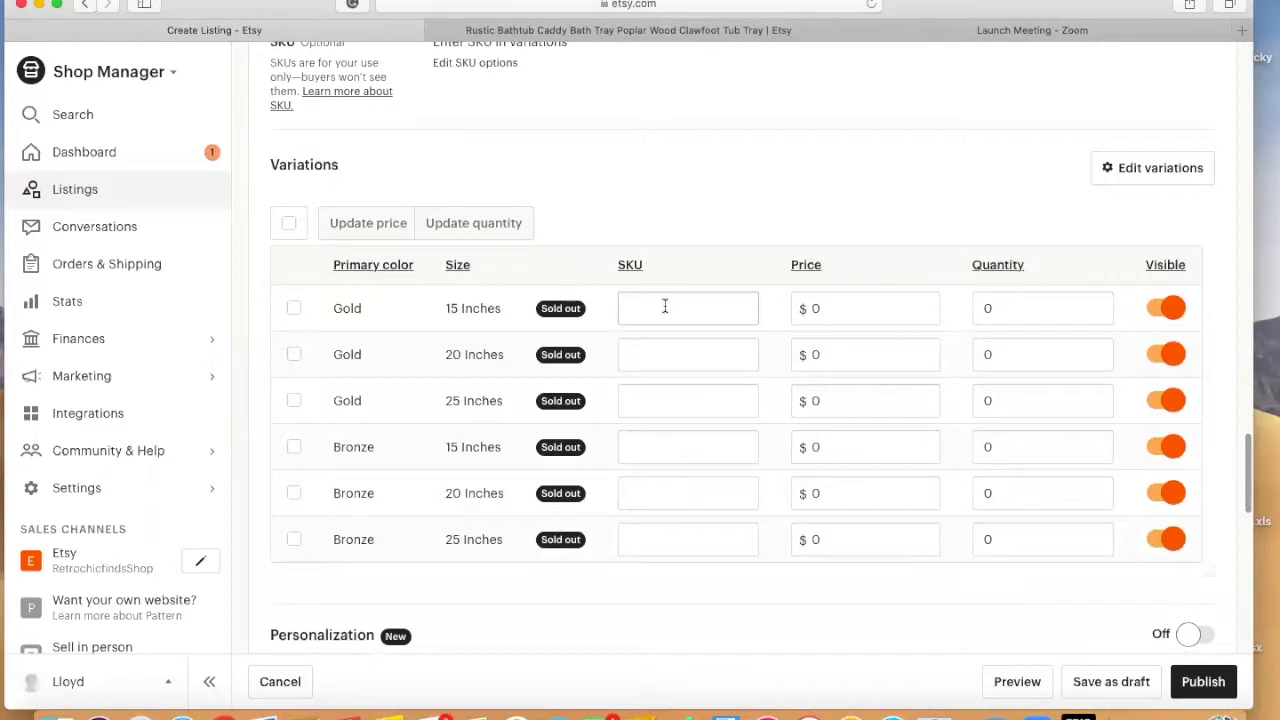
Reopen the listing's color and size variations for editing
left_click(1129, 174)
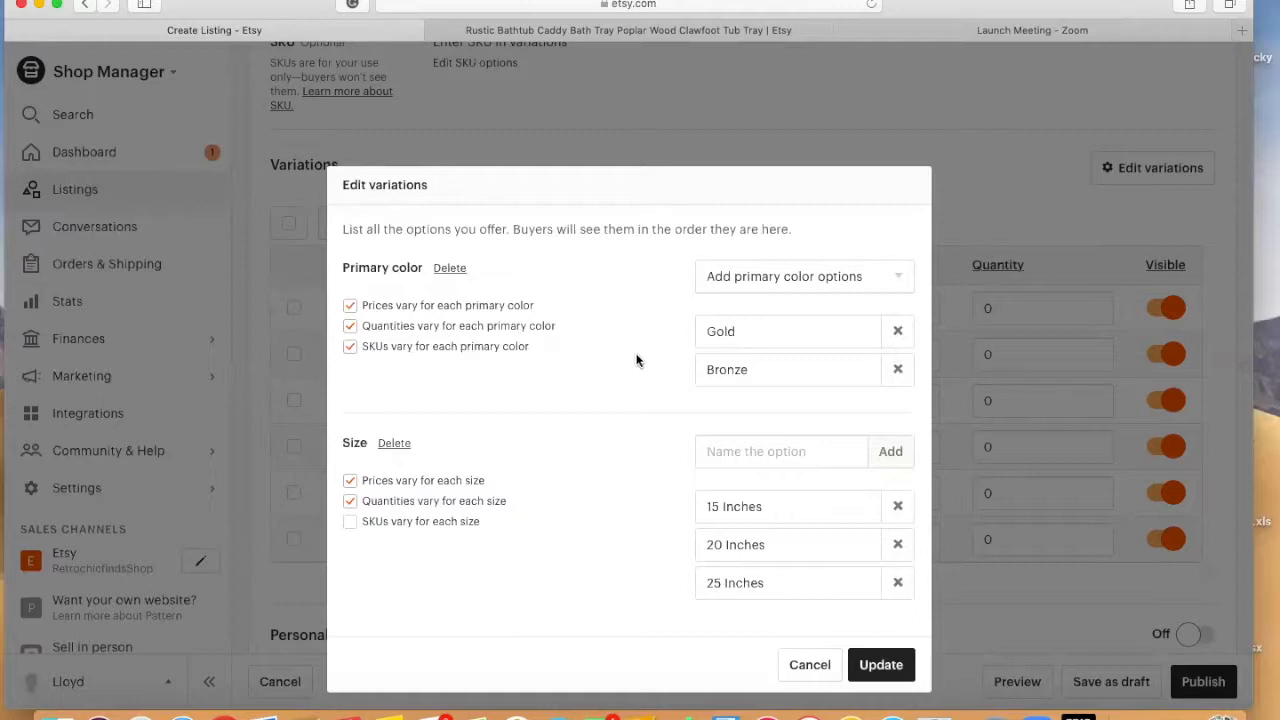
scroll(645, 362, "down", 1)
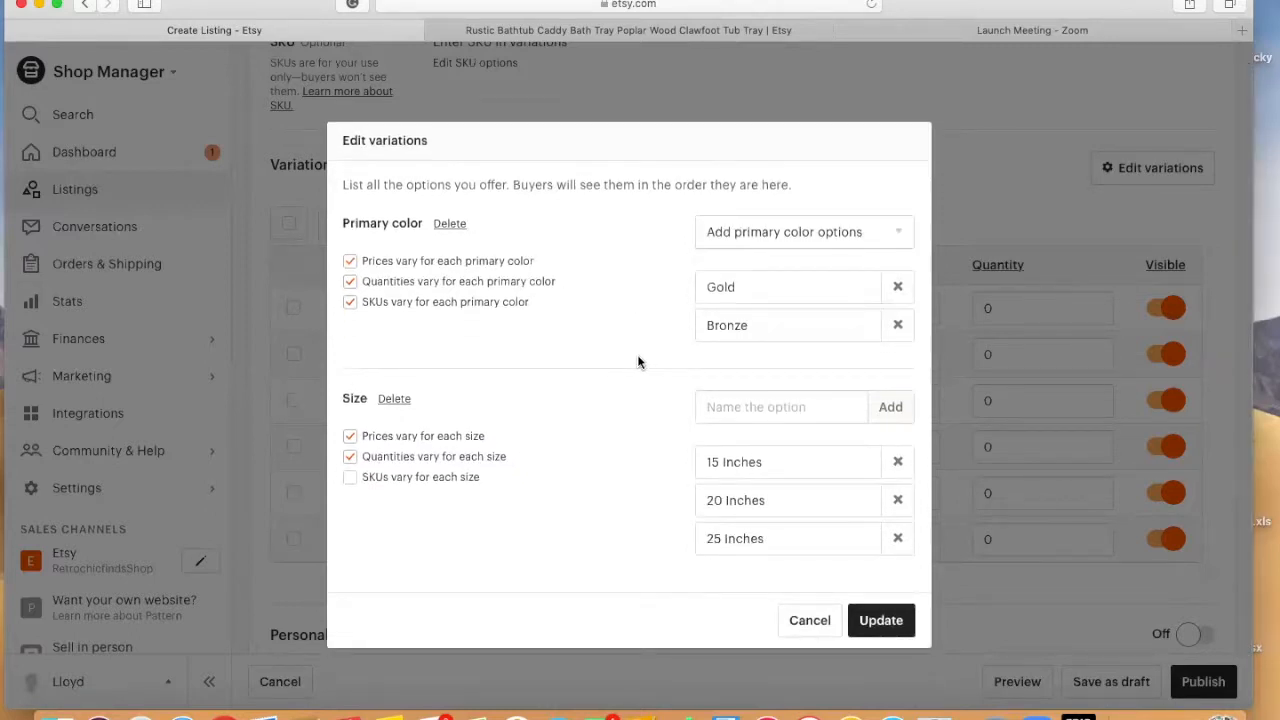